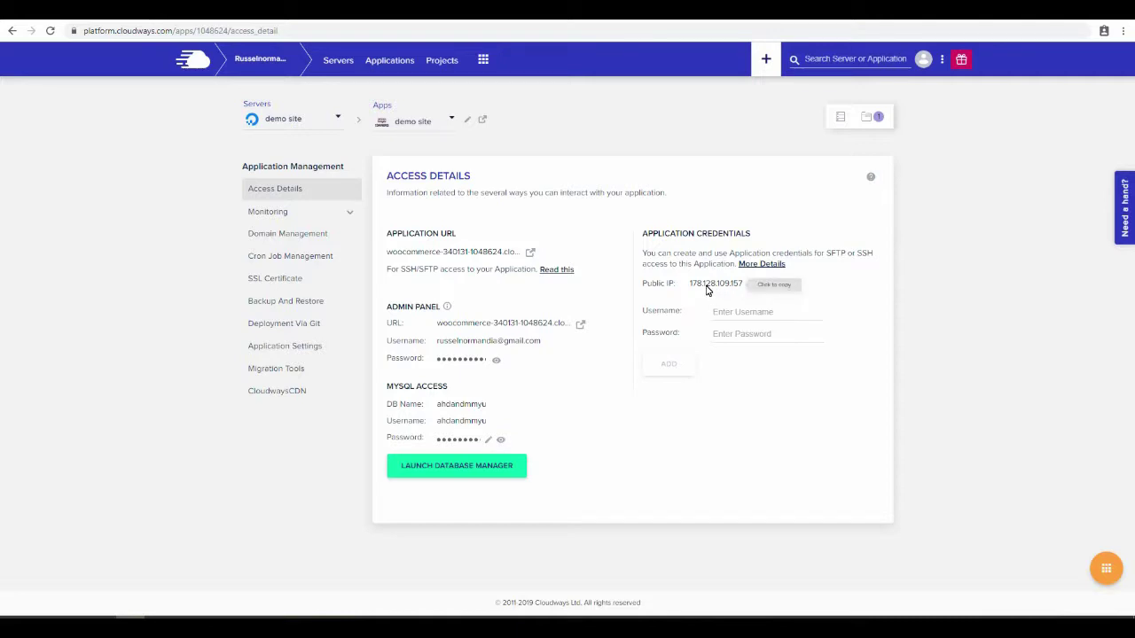
- Copy the Cloudways public IP 178.128.109.157 and return to Namecheap's Advanced DNS page
{"action": "left_click", "coordinate": [707, 285]}
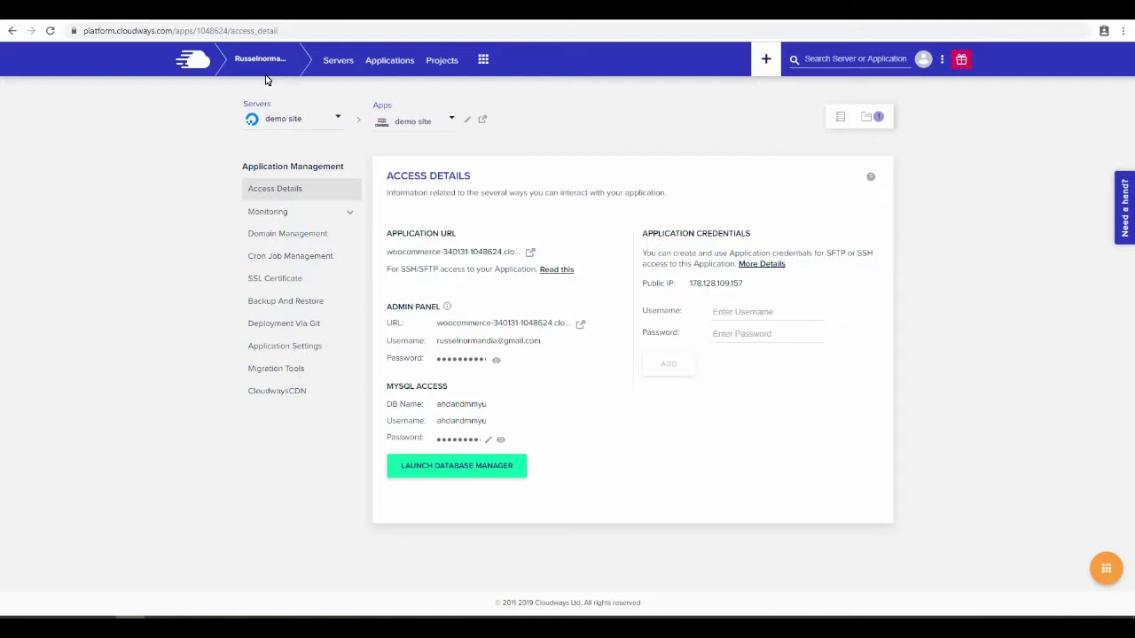
{"action": "key", "text": "ctrl+Tab"}
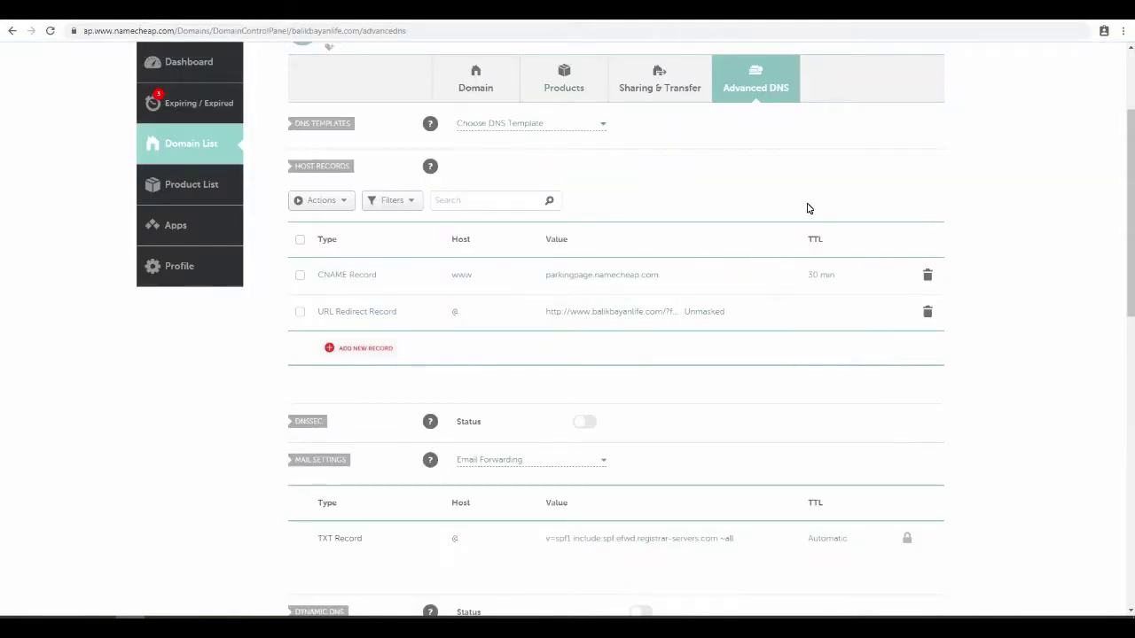
- Add a new A Record with host @ and pasted IP 178.128.109.157, then save it
{"action": "scroll", "coordinate": [807, 208], "scroll_direction": "up", "scroll_amount": 2}
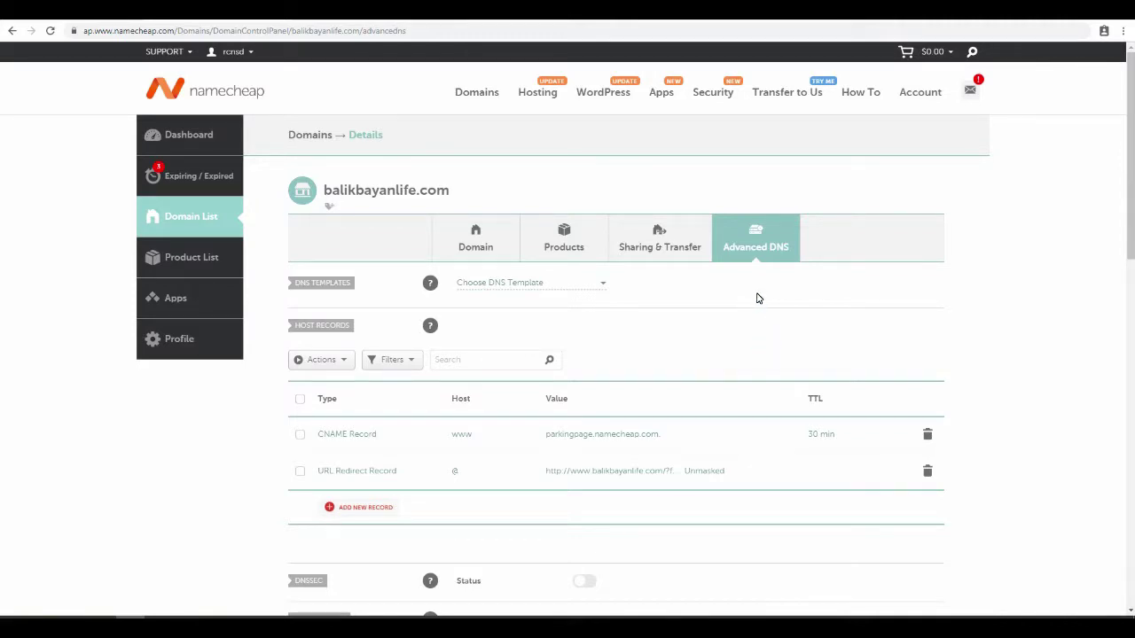
{"action": "scroll", "coordinate": [755, 296], "scroll_direction": "down", "scroll_amount": 1}
{"action": "scroll", "coordinate": [756, 297], "scroll_direction": "down", "scroll_amount": 1}
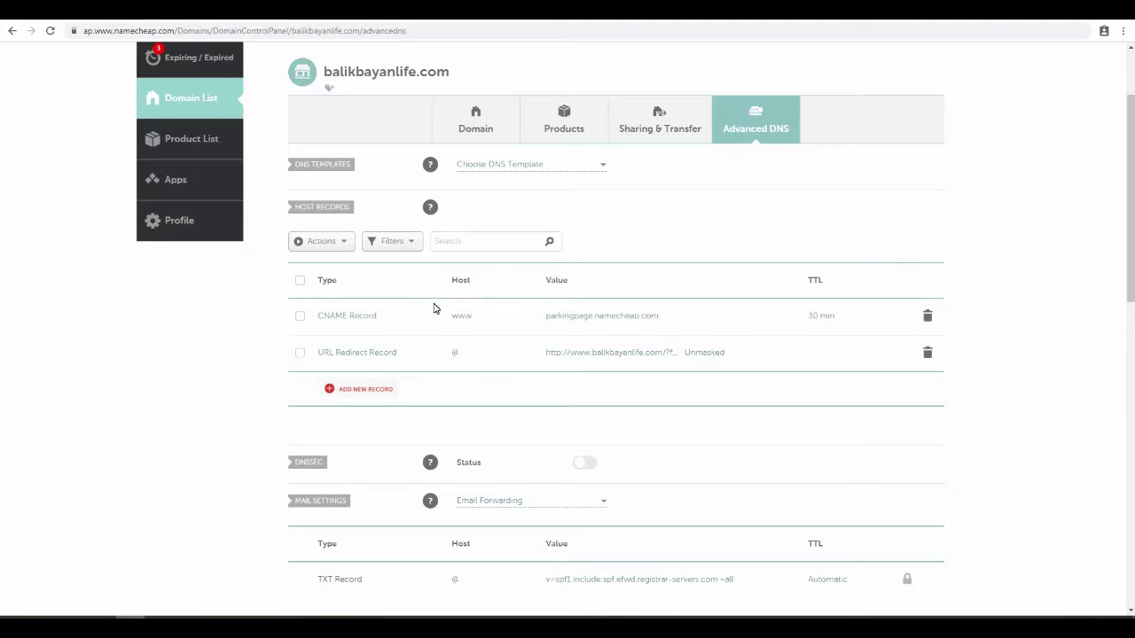
{"action": "left_click", "coordinate": [351, 391]}
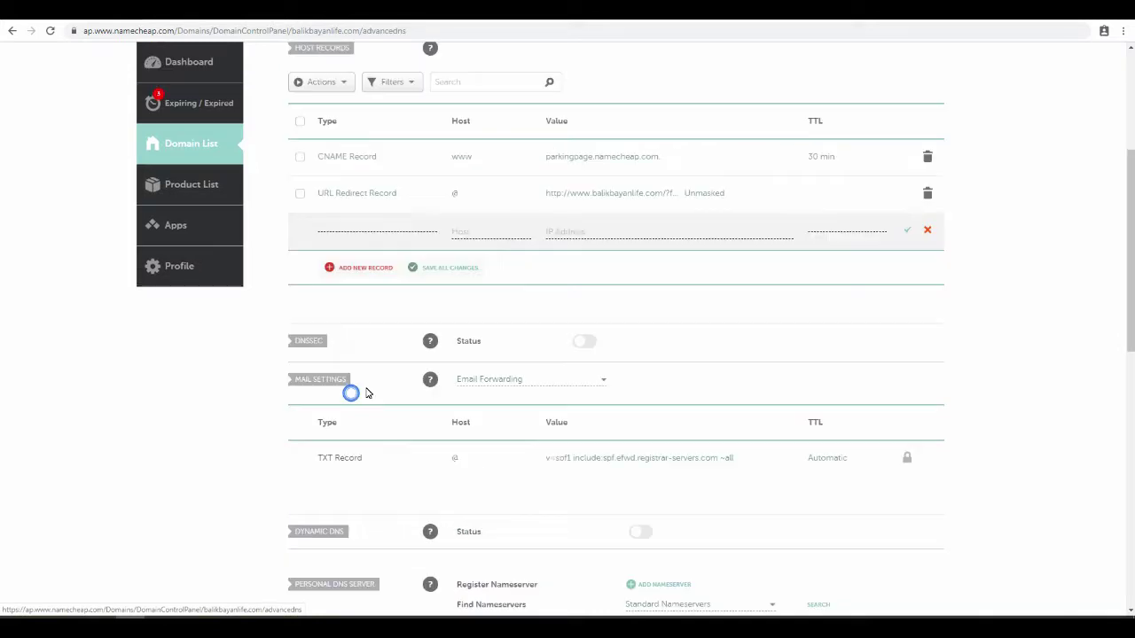
{"action": "left_click", "coordinate": [368, 253]}
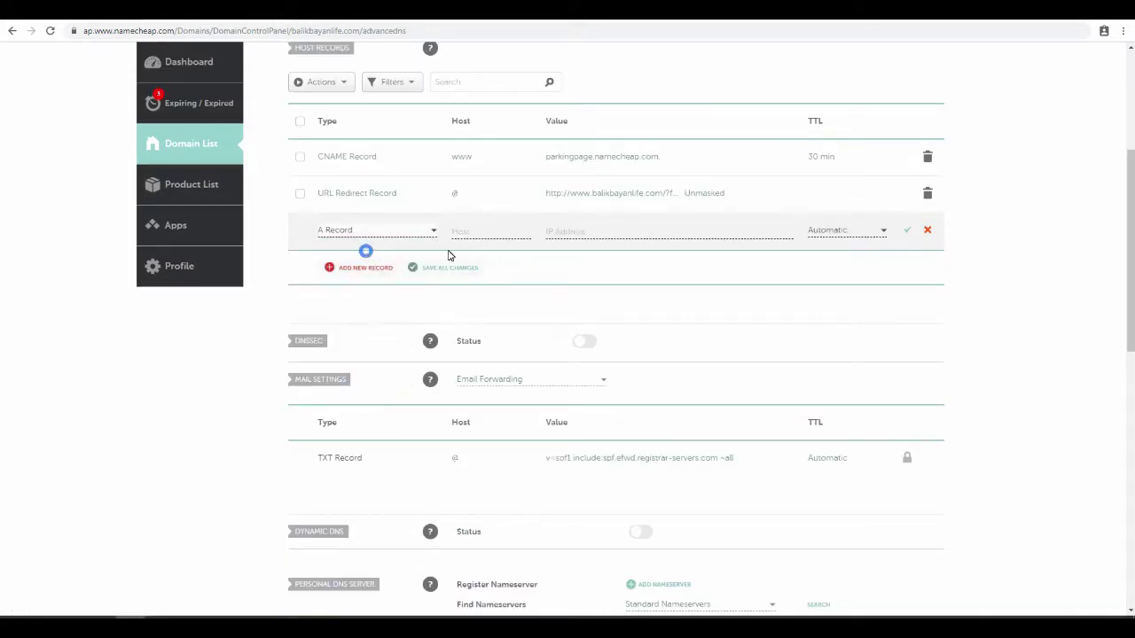
{"action": "left_click", "coordinate": [483, 232]}
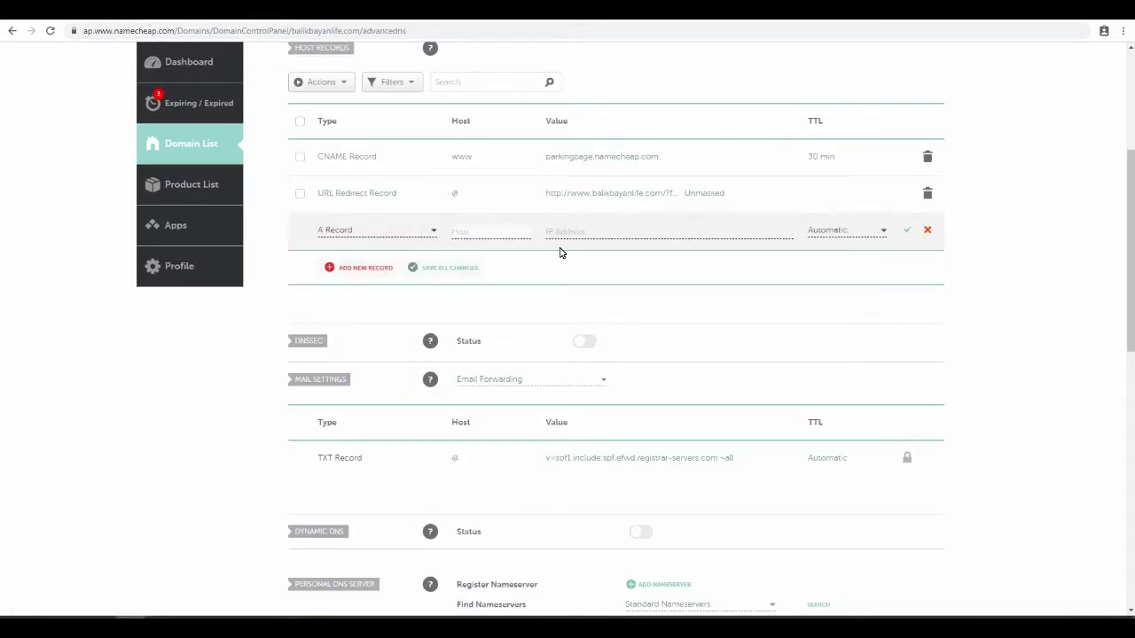
{"action": "scroll", "coordinate": [559, 251], "scroll_direction": "up", "scroll_amount": 1}
{"action": "type", "text": "@"}
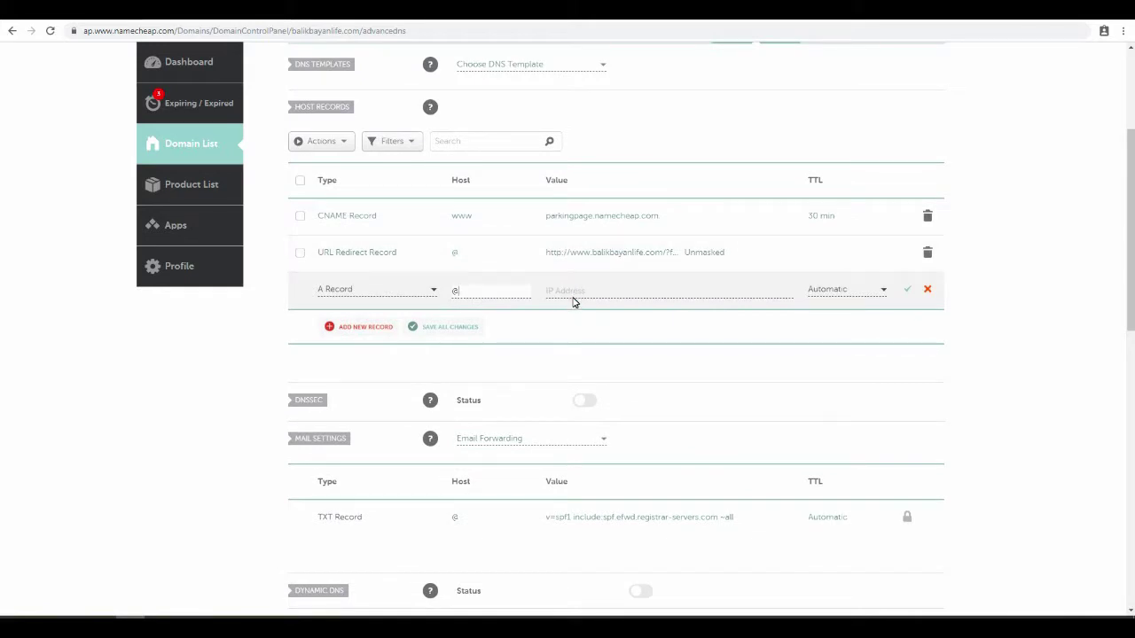
{"action": "left_click", "coordinate": [573, 300]}
{"action": "key", "text": "ctrl+v"}
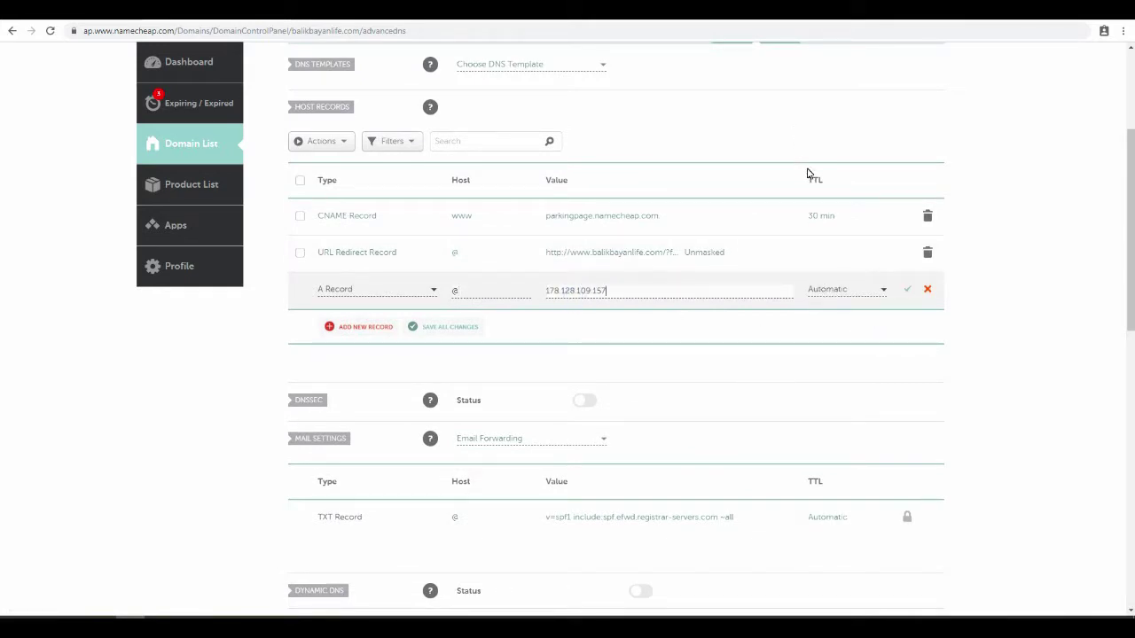
{"action": "left_click", "coordinate": [909, 291]}
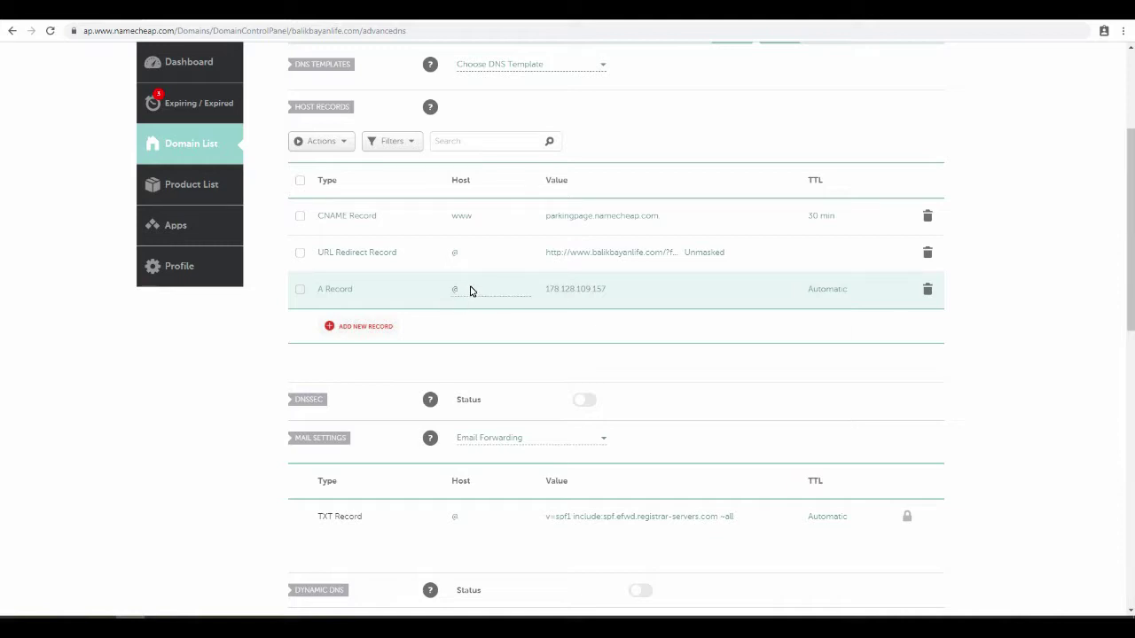
{"action": "scroll", "coordinate": [473, 292], "scroll_direction": "up", "scroll_amount": 1}
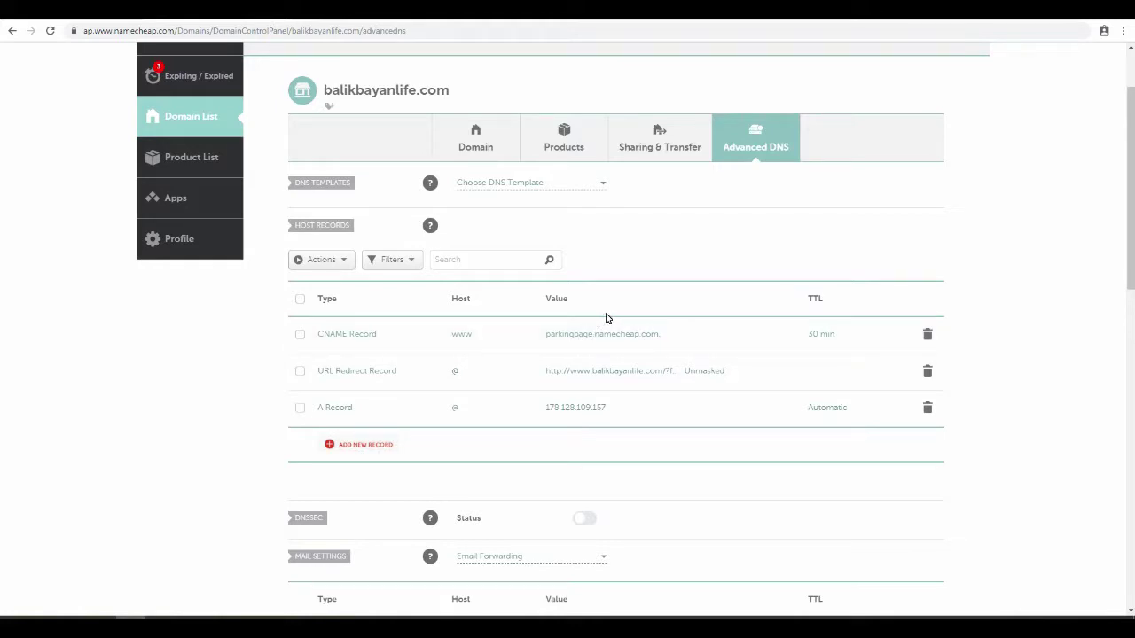
- Change the www CNAME value to balikbayanlife.com with Automatic TTL and save it
{"action": "left_click", "coordinate": [664, 336]}
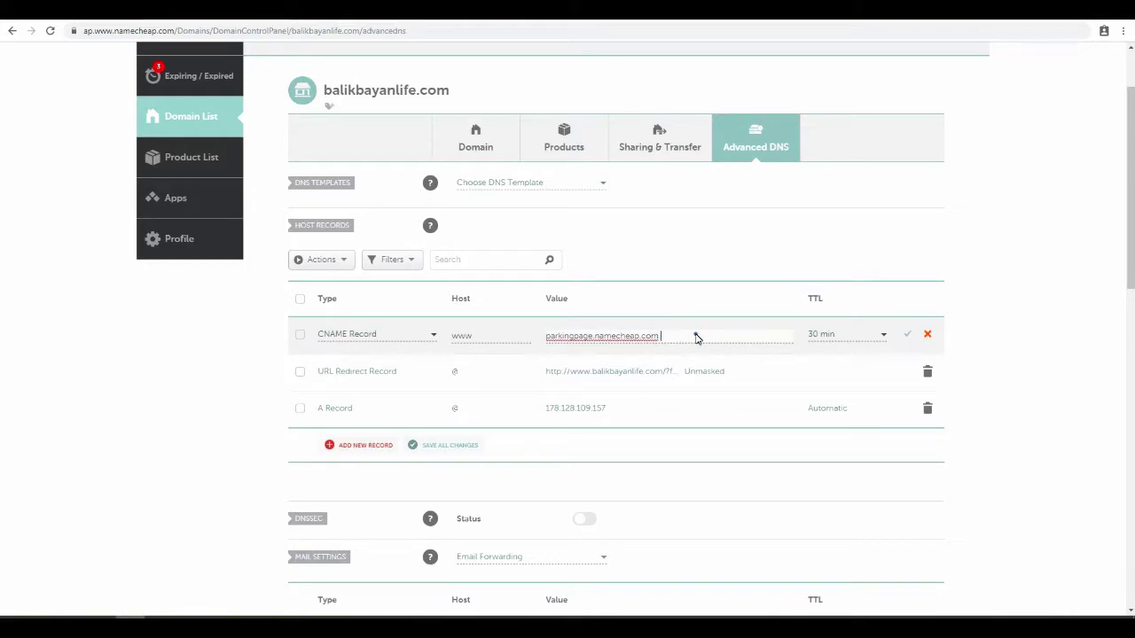
{"action": "left_click_drag", "start_coordinate": [695, 334], "coordinate": [514, 335]}
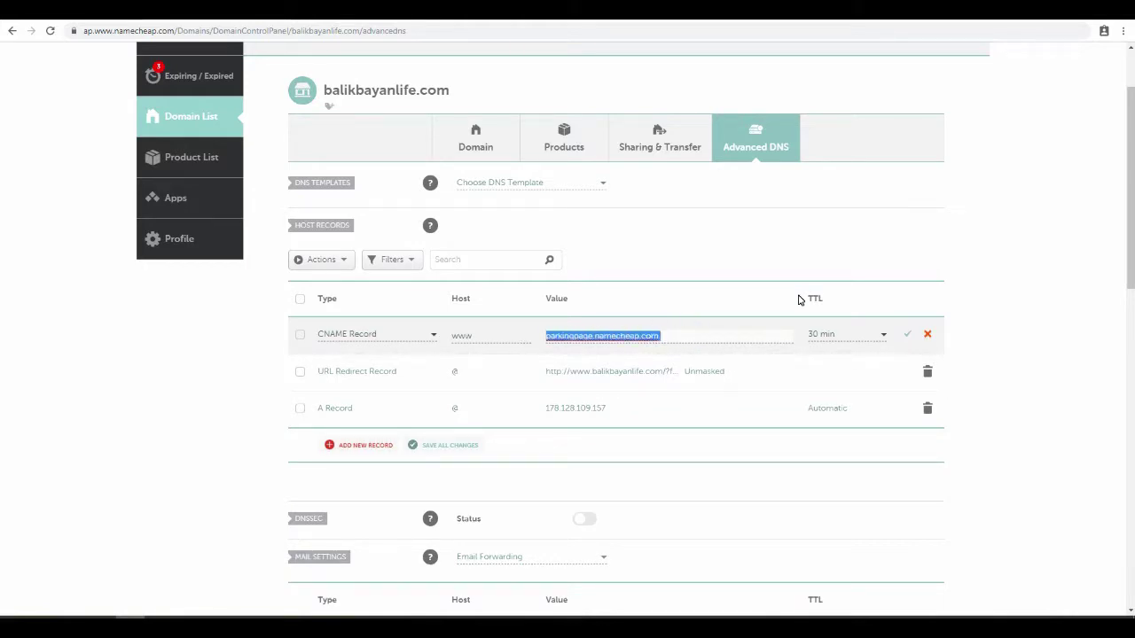
{"action": "type", "text": "balikba"}
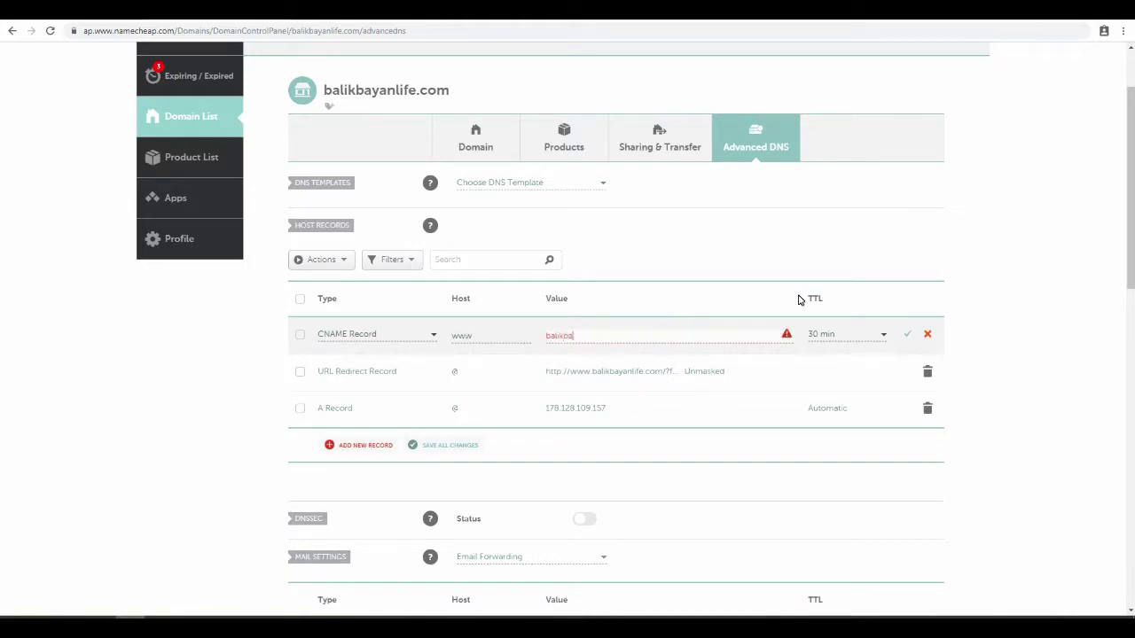
{"action": "type", "text": "yanlife.com"}
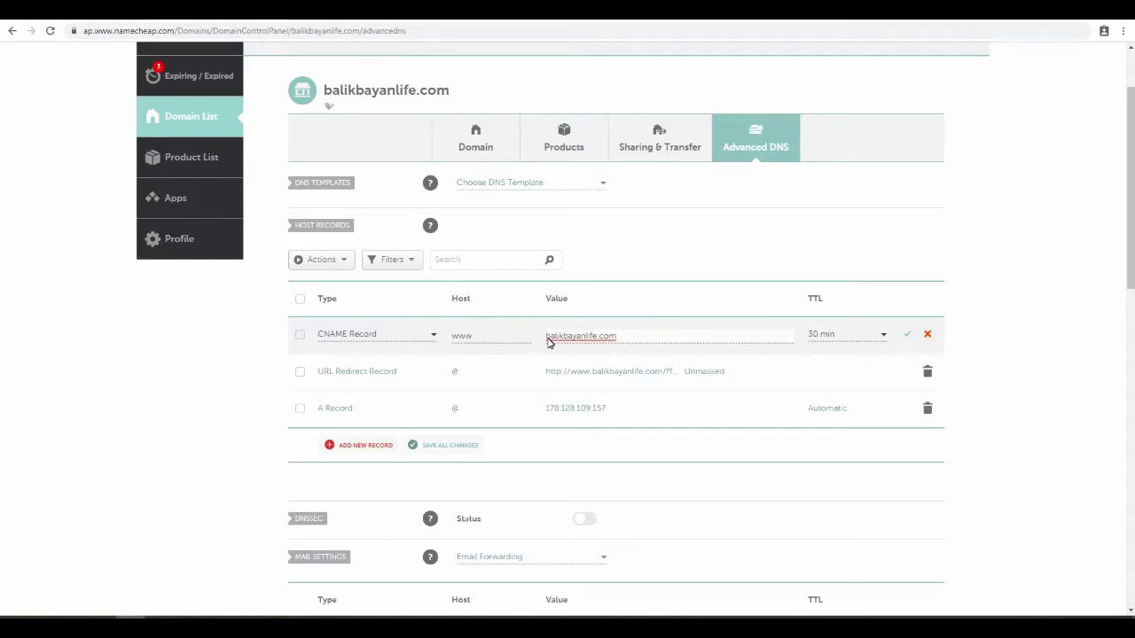
{"action": "left_click", "coordinate": [839, 334]}
{"action": "left_click", "coordinate": [842, 352]}
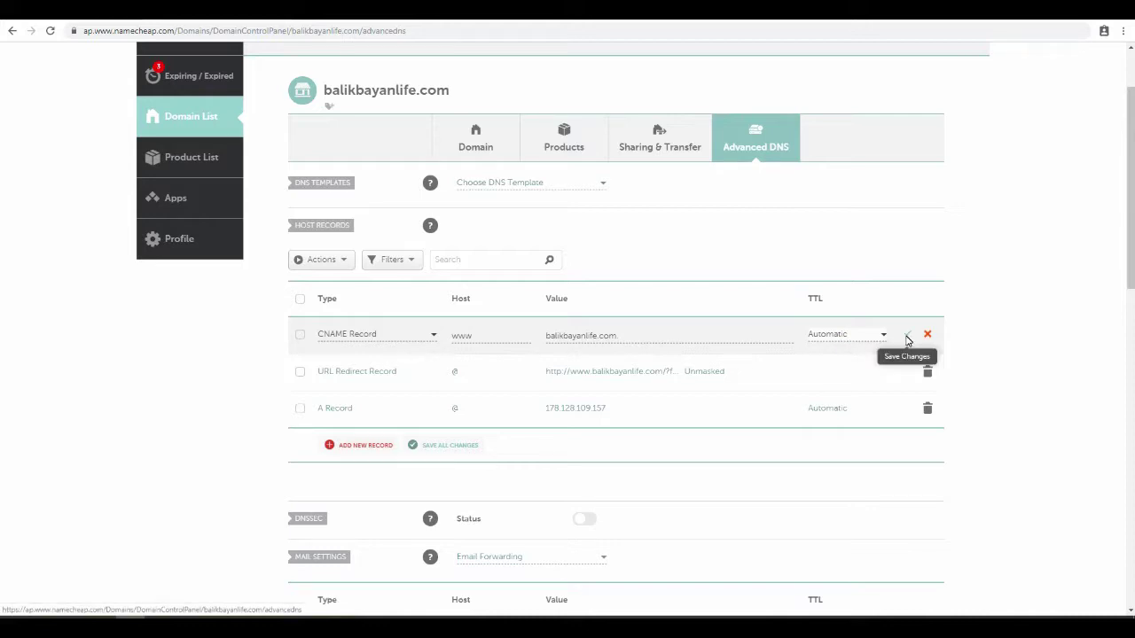
{"action": "left_click", "coordinate": [906, 338]}
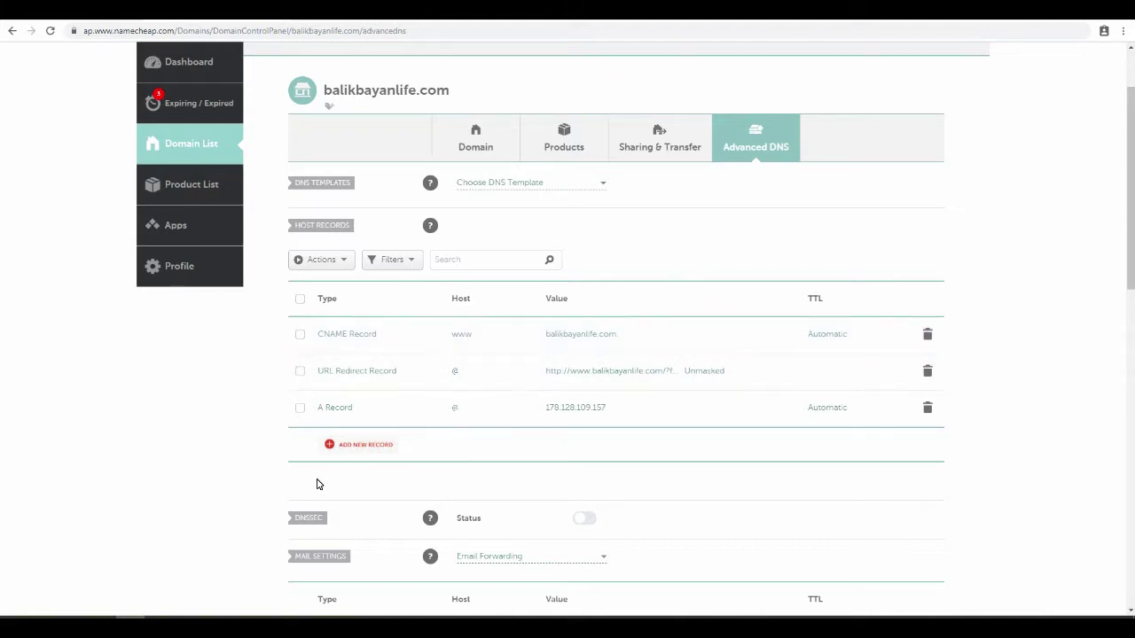
- Add a new CNAME Record with host demo and target balikbayanlife.com, then save it
{"action": "left_click", "coordinate": [362, 444]}
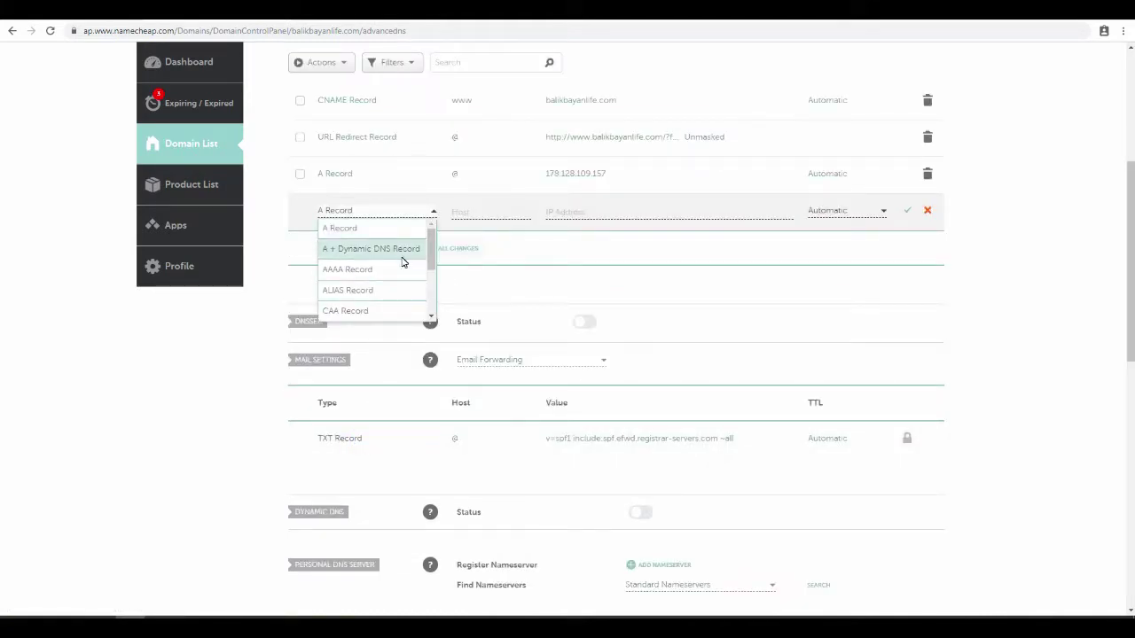
{"action": "scroll", "coordinate": [403, 263], "scroll_direction": "down", "scroll_amount": 1}
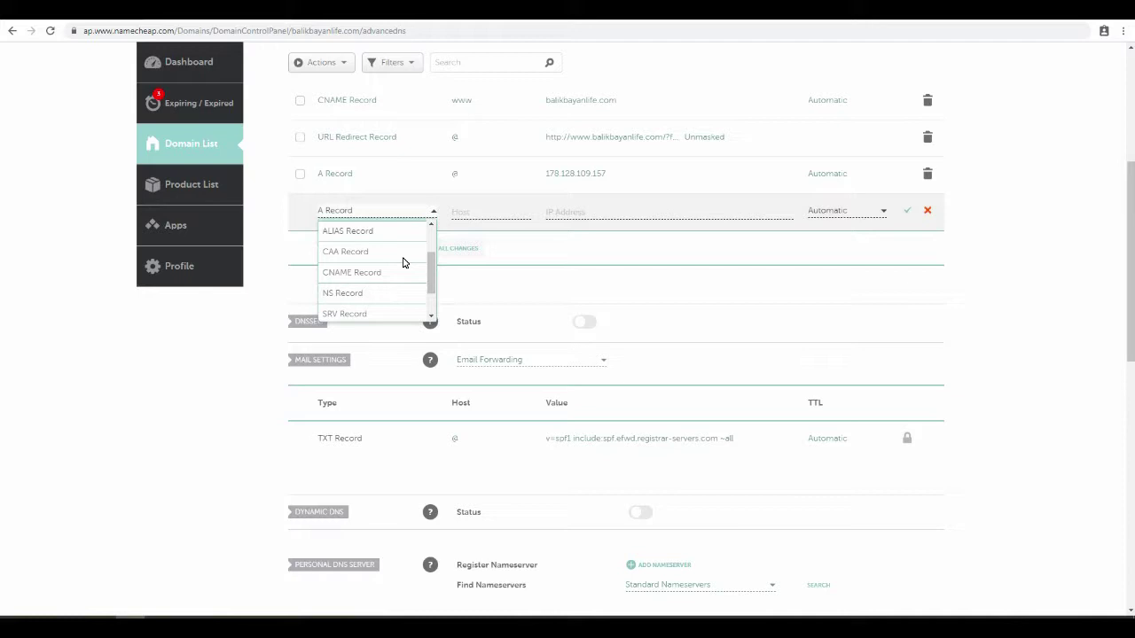
{"action": "scroll", "coordinate": [403, 262], "scroll_direction": "up", "scroll_amount": 1}
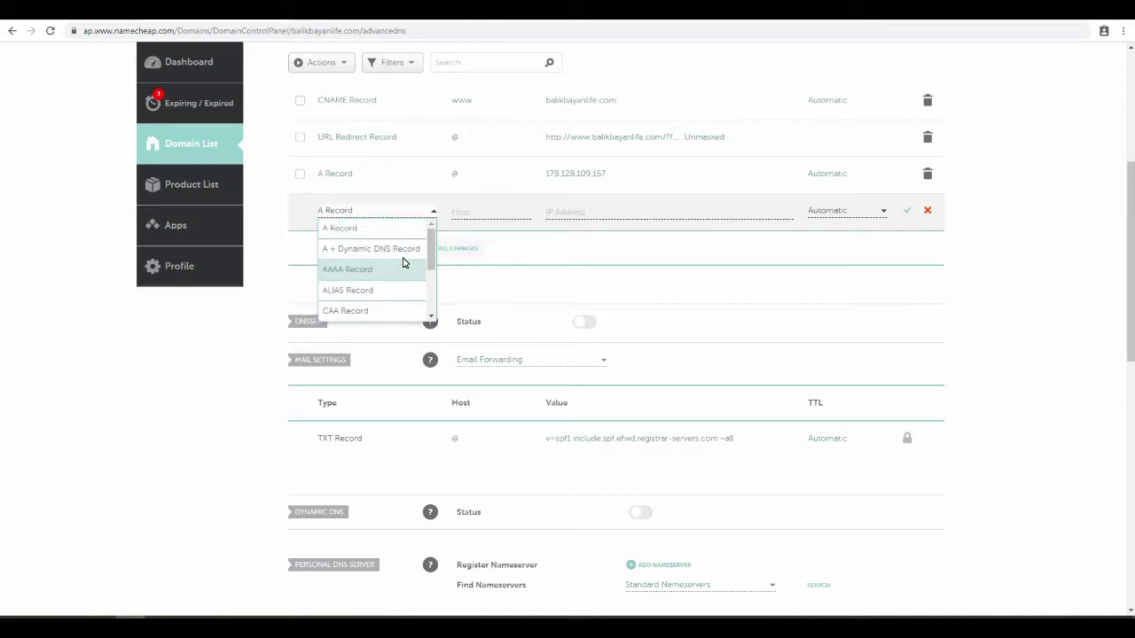
{"action": "scroll", "coordinate": [390, 264], "scroll_direction": "down", "scroll_amount": 1}
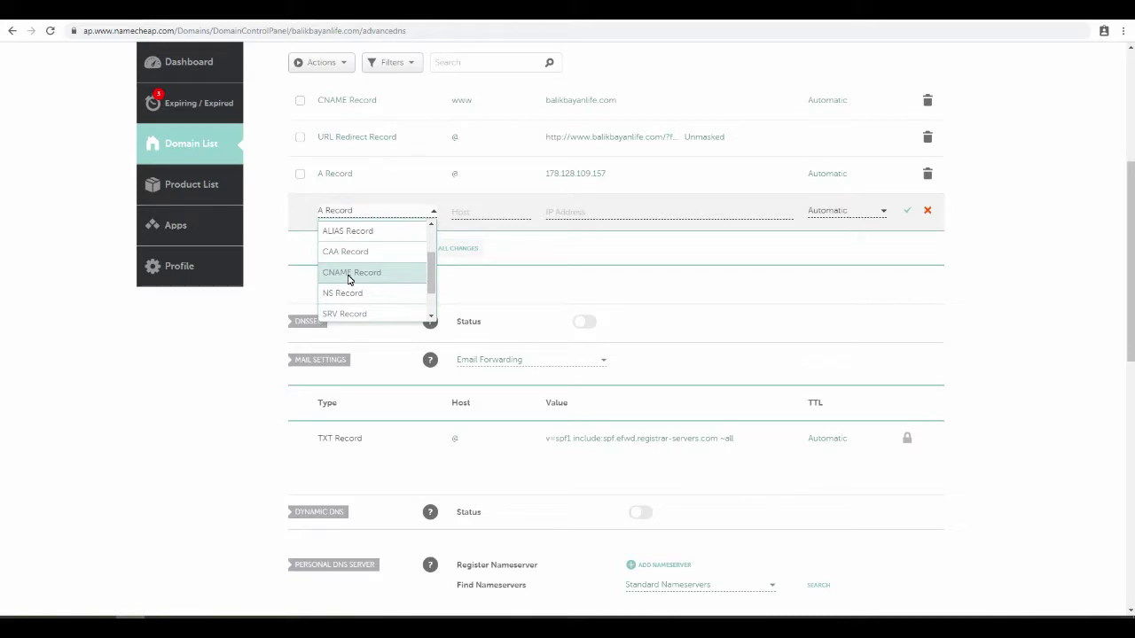
{"action": "left_click", "coordinate": [350, 276]}
{"action": "left_click", "coordinate": [491, 213]}
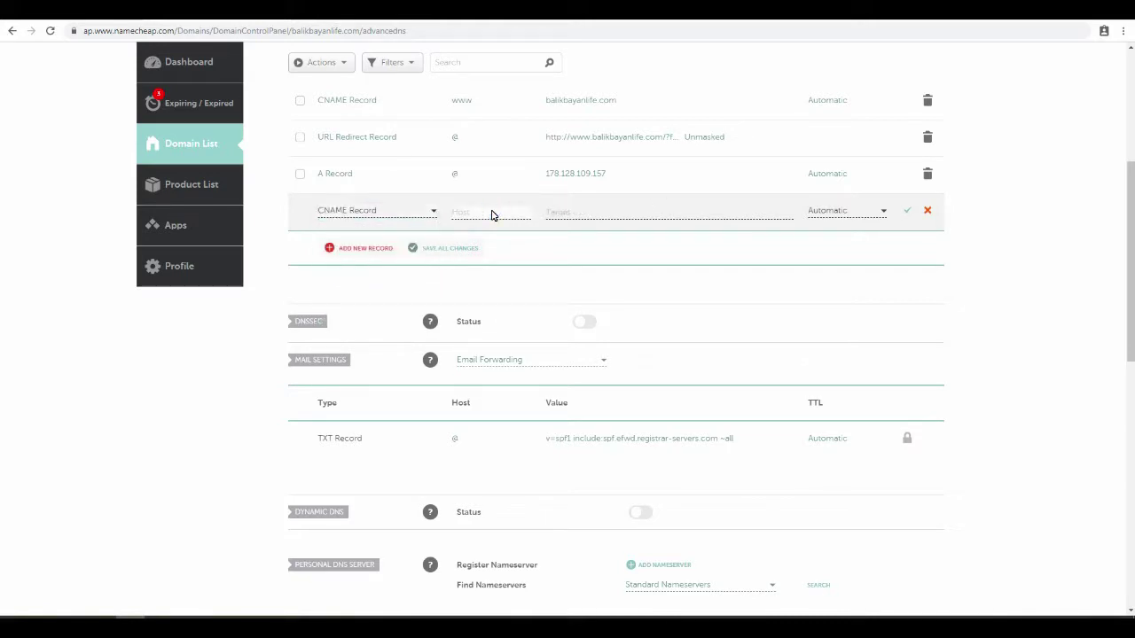
{"action": "type", "text": "demo"}
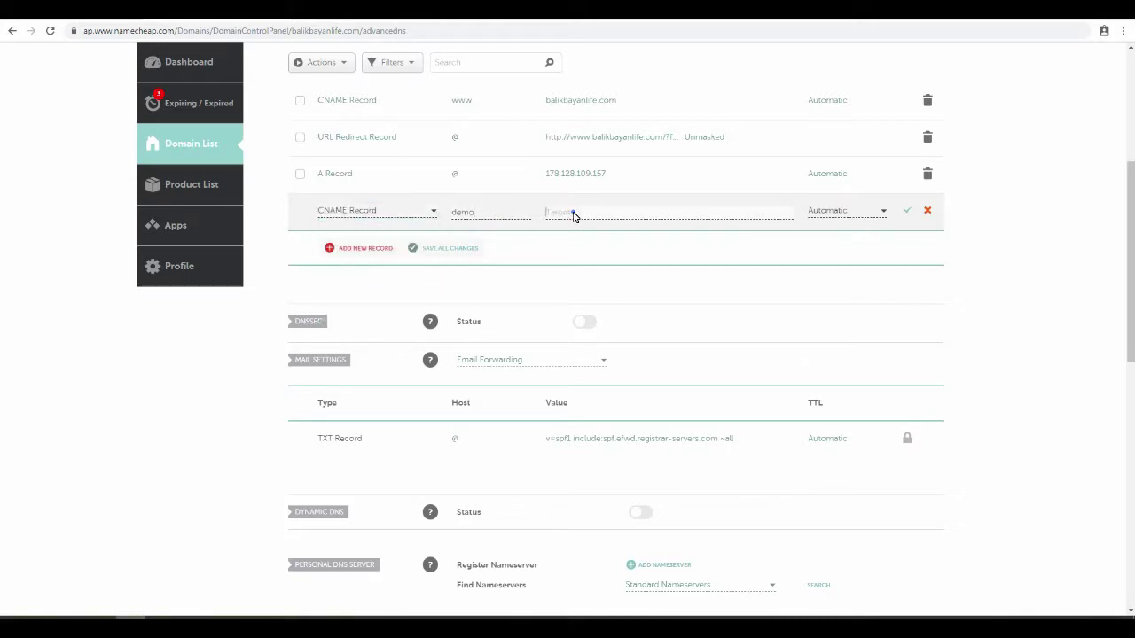
{"action": "scroll", "coordinate": [878, 292], "scroll_direction": "up", "scroll_amount": 2}
{"action": "scroll", "coordinate": [885, 308], "scroll_direction": "up", "scroll_amount": 1}
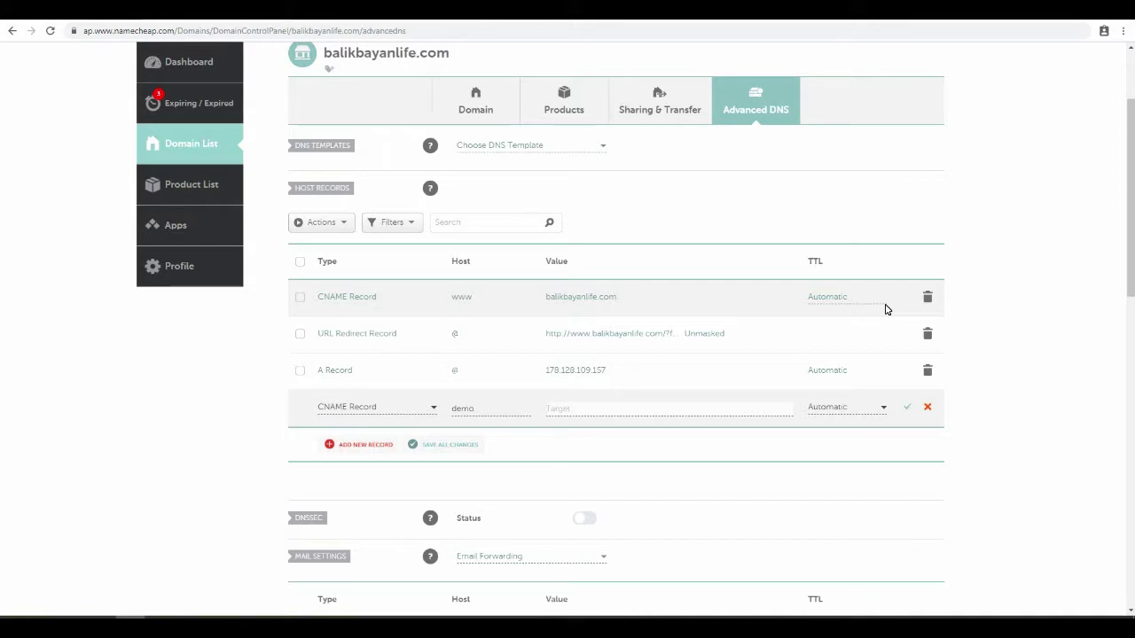
{"action": "key", "text": "Tab"}
{"action": "type", "text": "b"}
{"action": "type", "text": "life.com"}
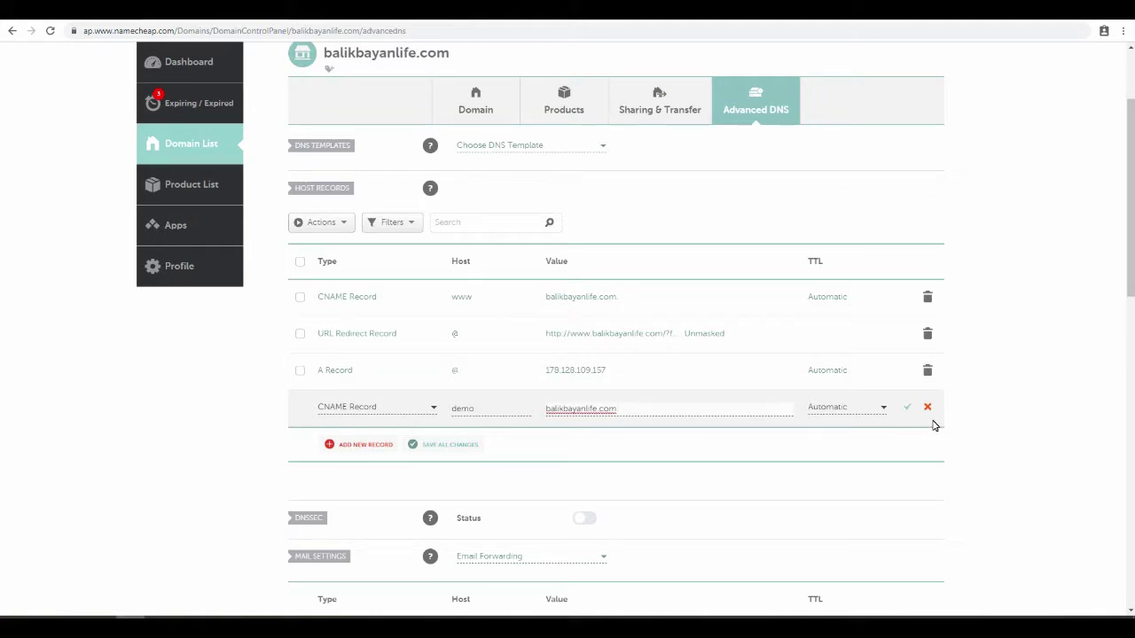
{"action": "left_click", "coordinate": [905, 410]}
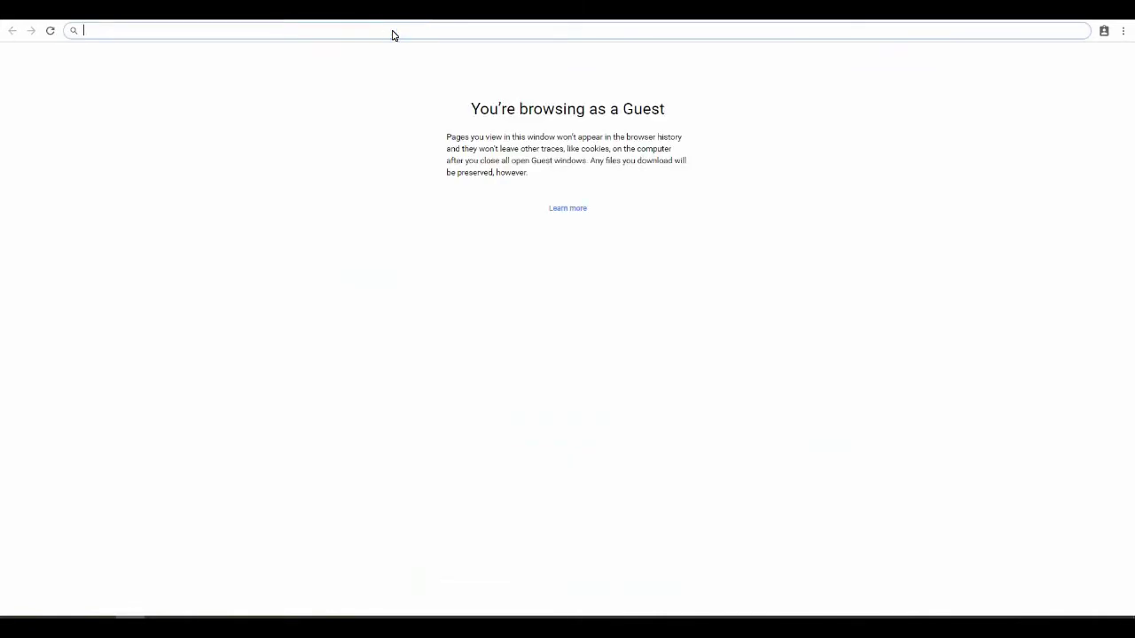
{"action": "type", "text": "www"}
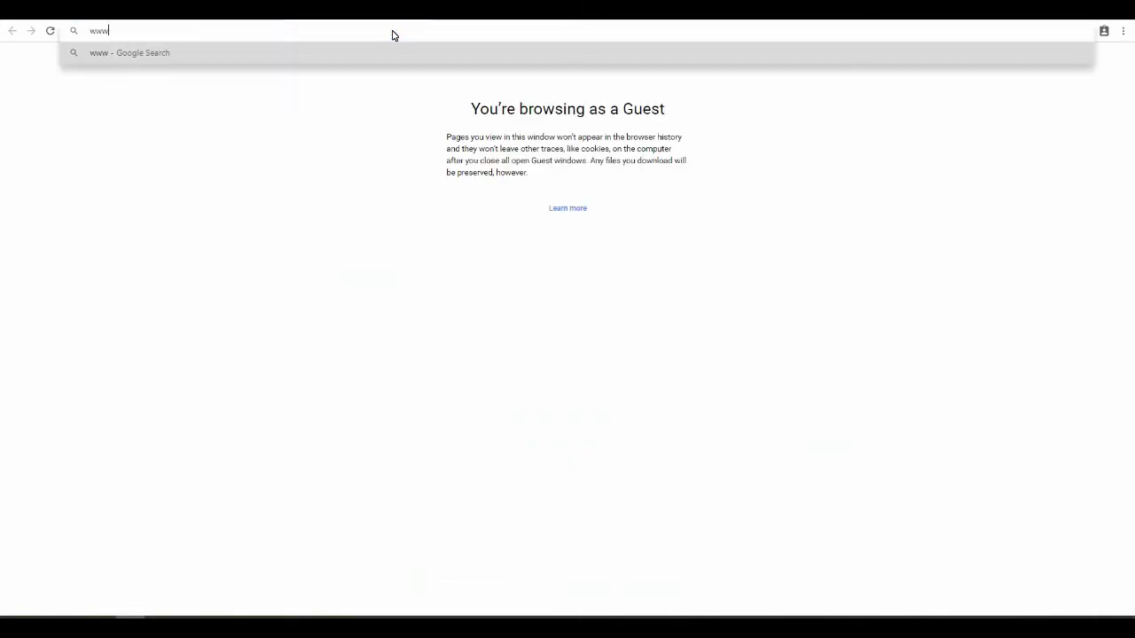
{"action": "type", "text": ".ballkbayan"}
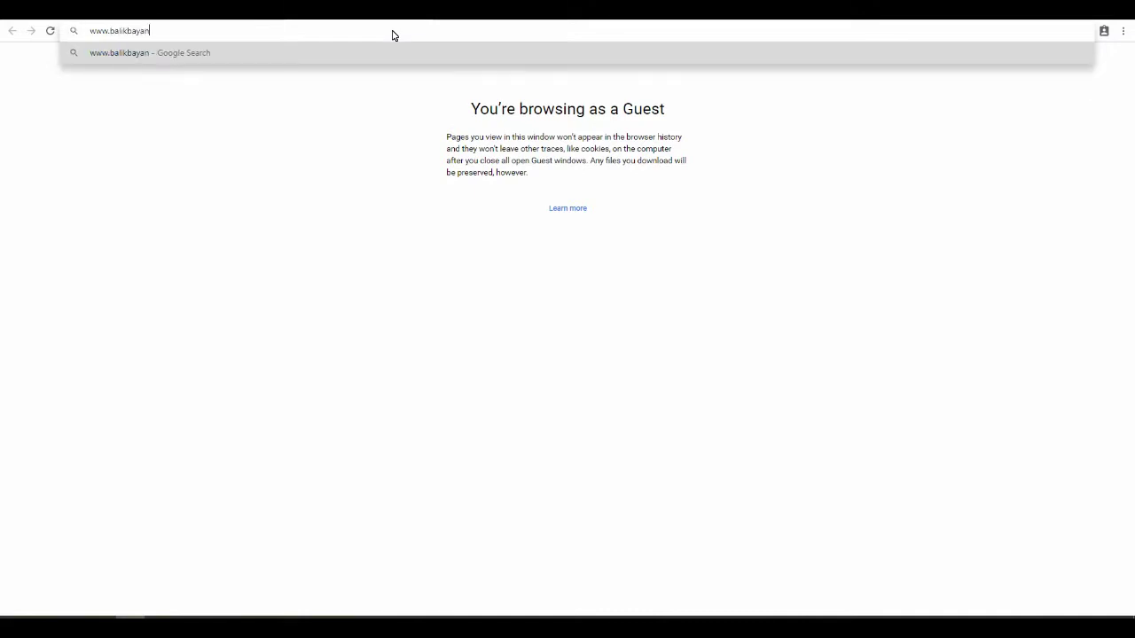
{"action": "type", "text": "life.com"}
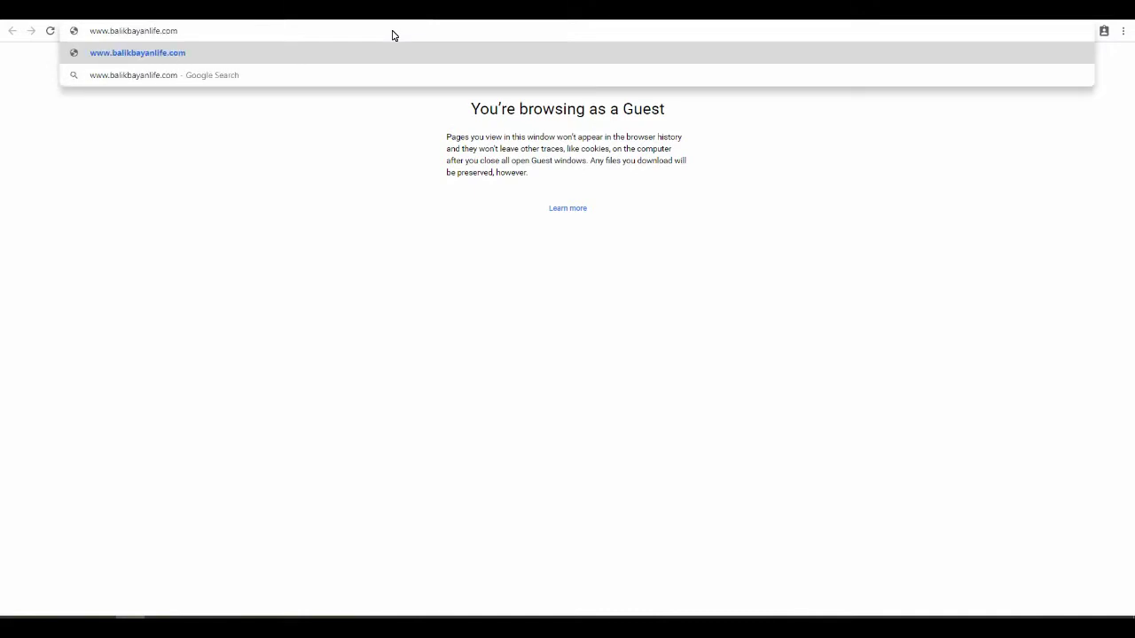
{"action": "key", "text": "Return"}
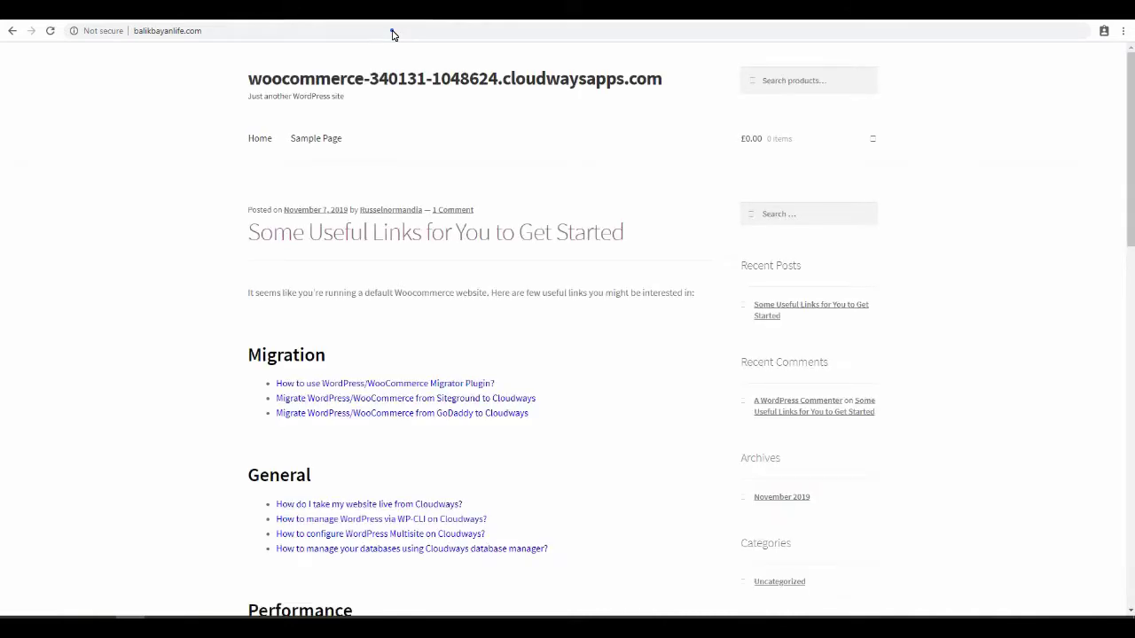
{"action": "left_click", "coordinate": [394, 35]}
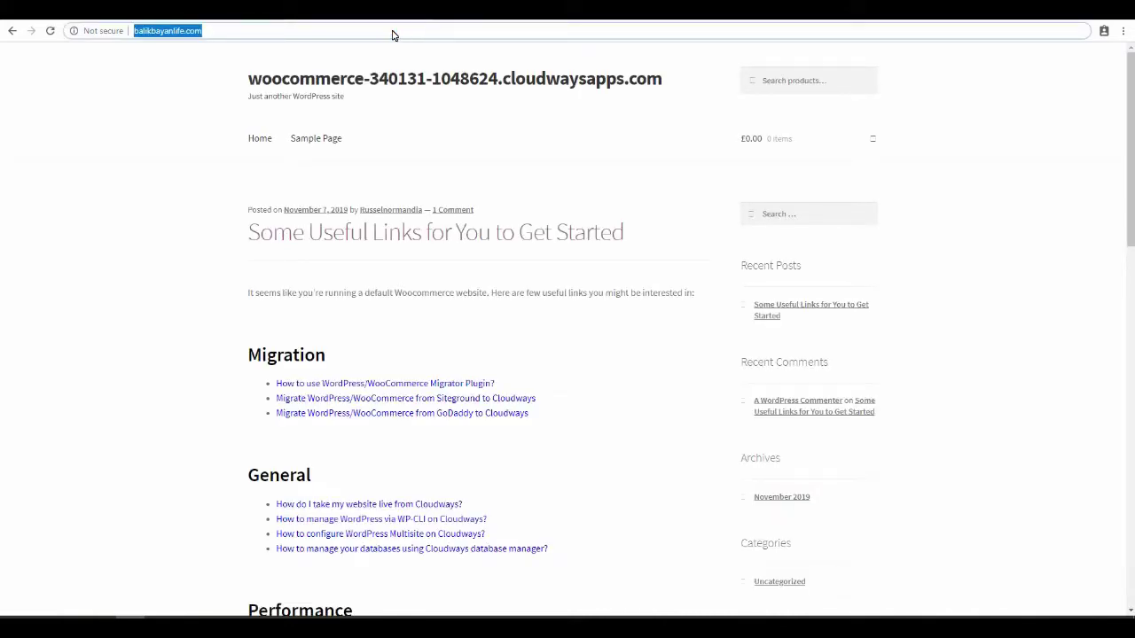
{"action": "type", "text": "demo.bali"}
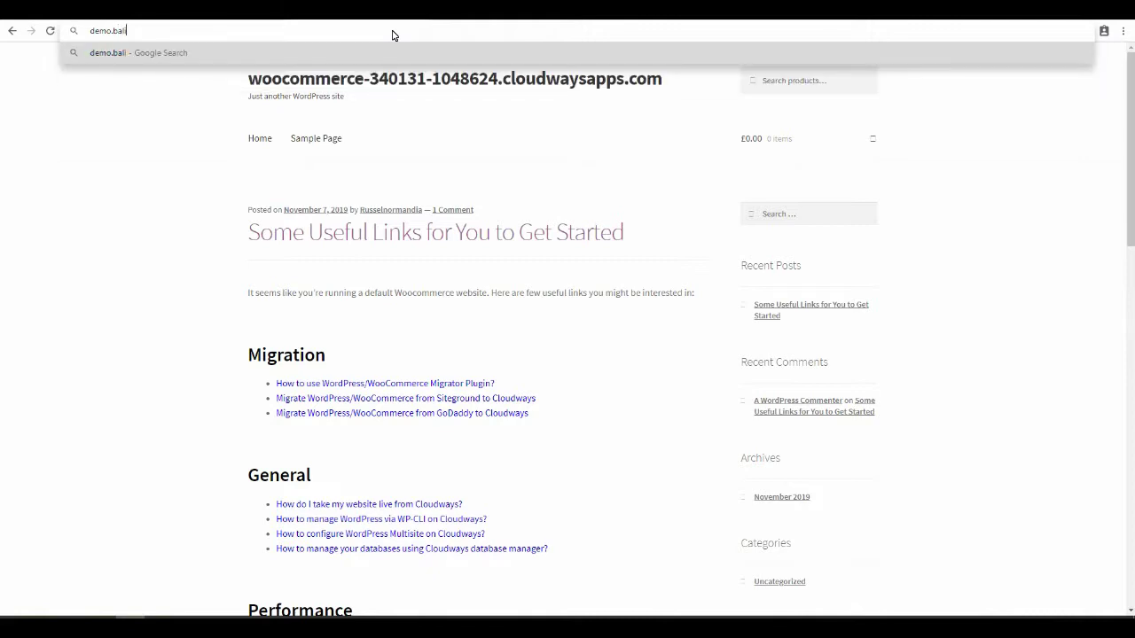
{"action": "type", "text": "kbayanlife.com"}
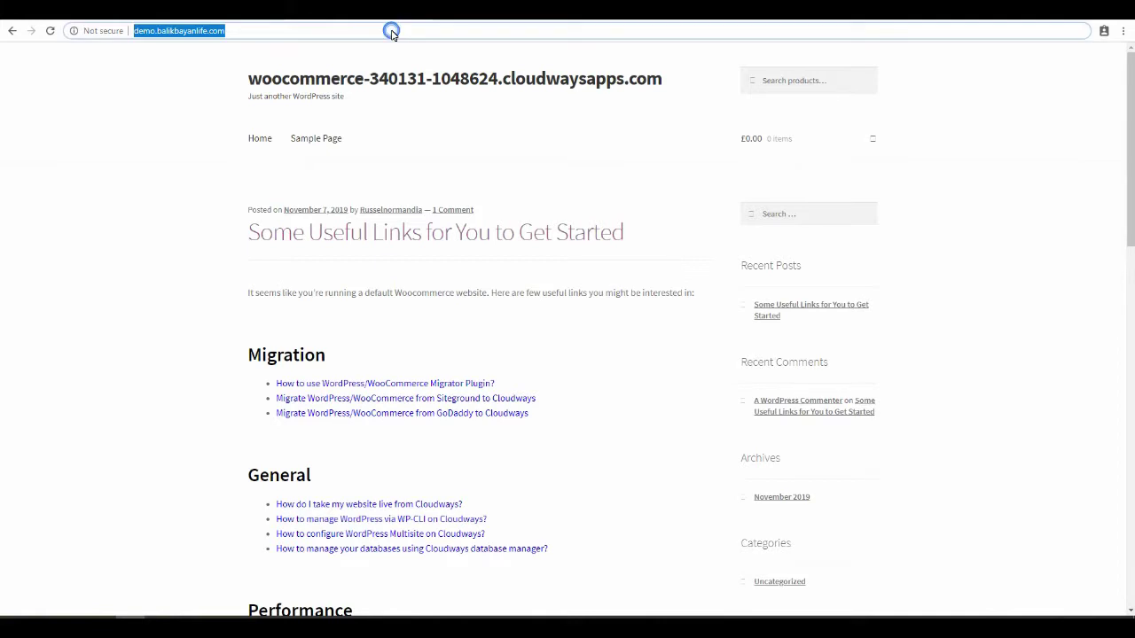
- Load balikbayanlife.com again and return to the Namecheap Advanced DNS records
{"action": "type", "text": "ba"}
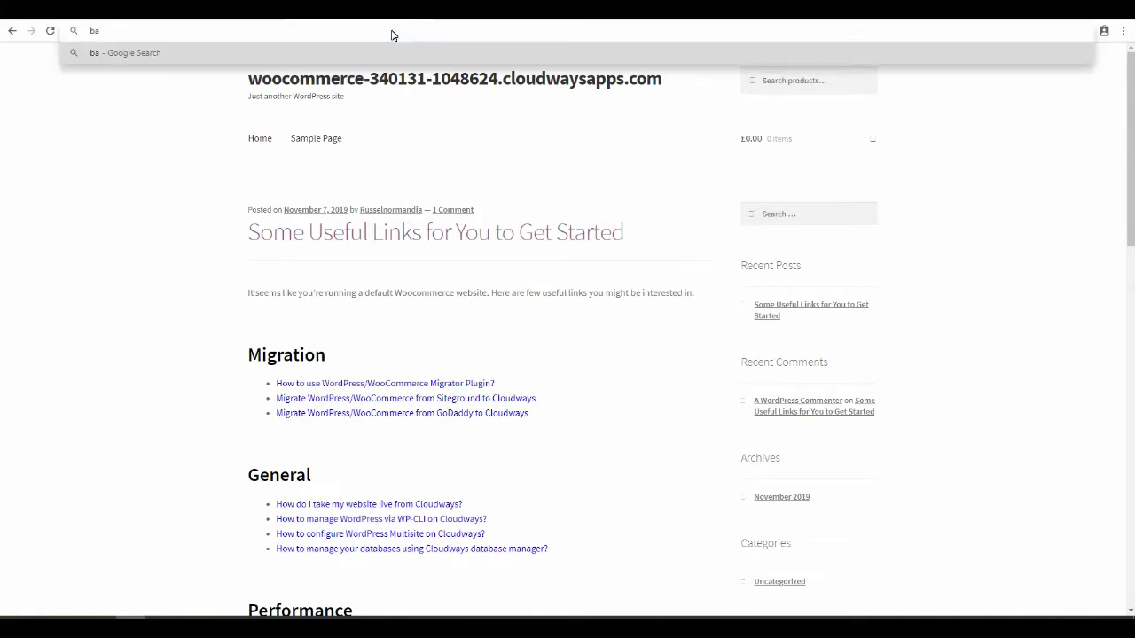
{"action": "type", "text": "likbayanlife.com"}
{"action": "key", "text": "Return"}
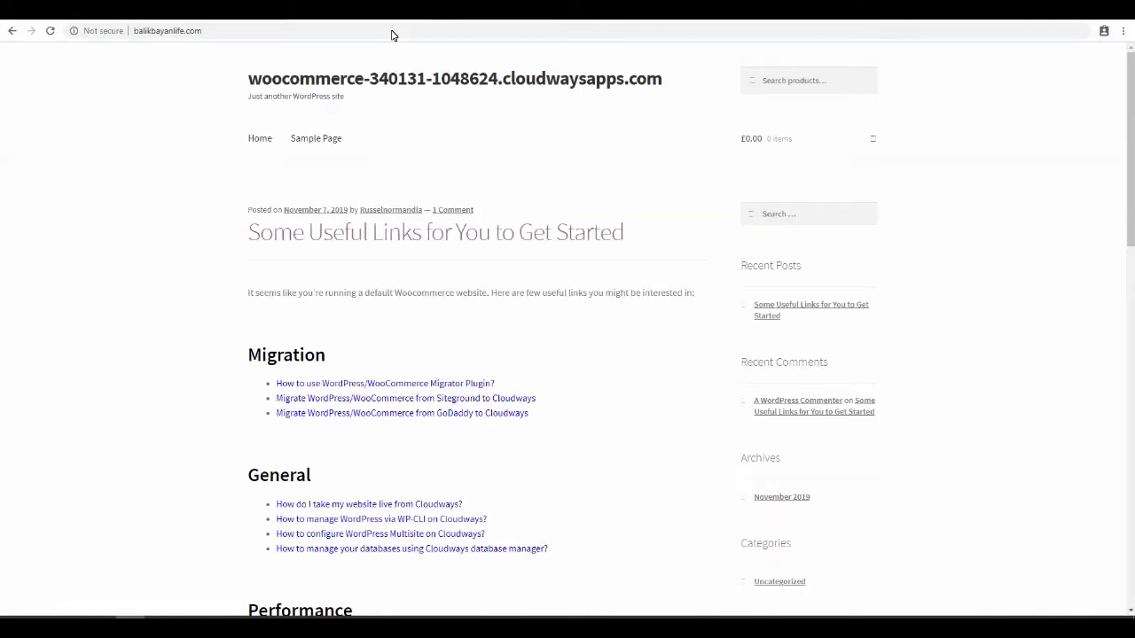
{"action": "key", "text": "ctrl+Tab"}
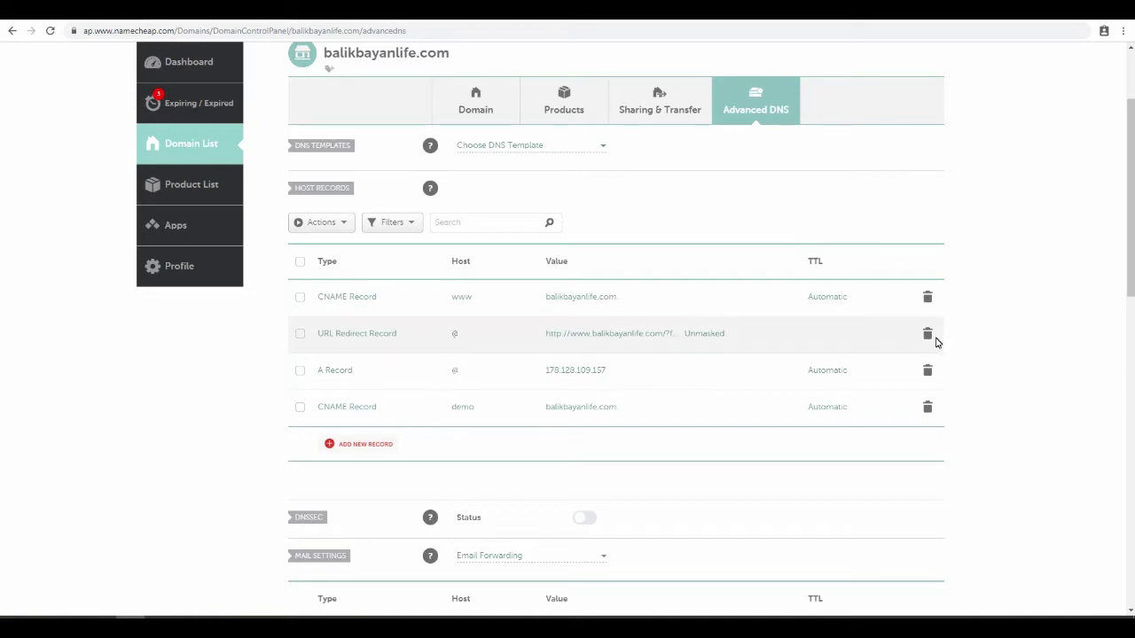
- Delete the URL Redirect Record and confirm the removal
{"action": "left_click", "coordinate": [929, 335]}
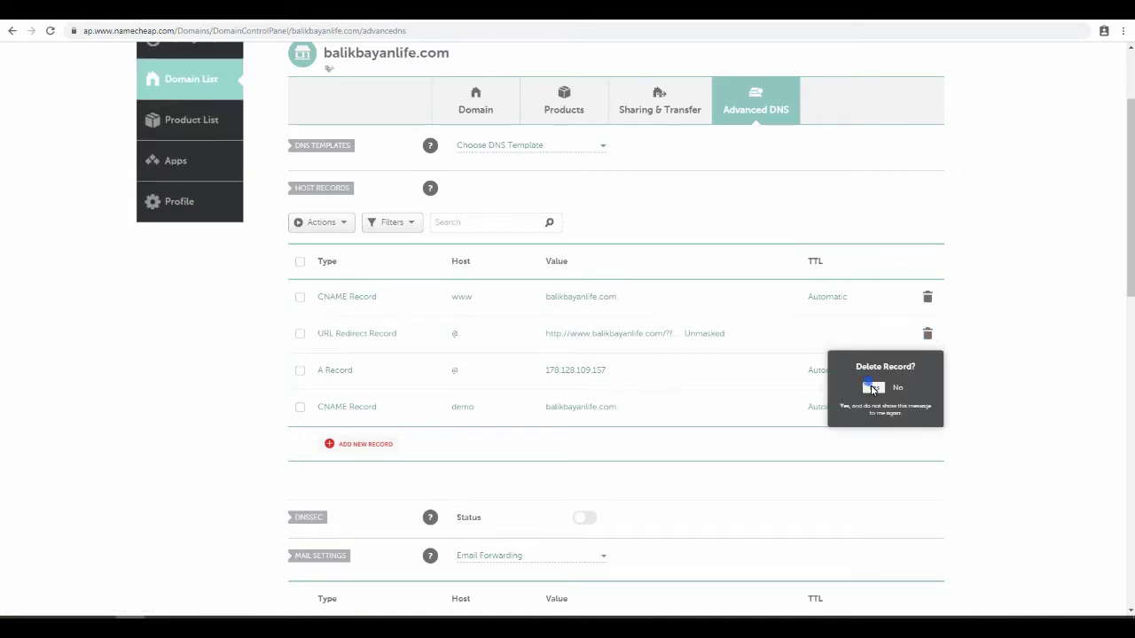
{"action": "left_click", "coordinate": [870, 386]}
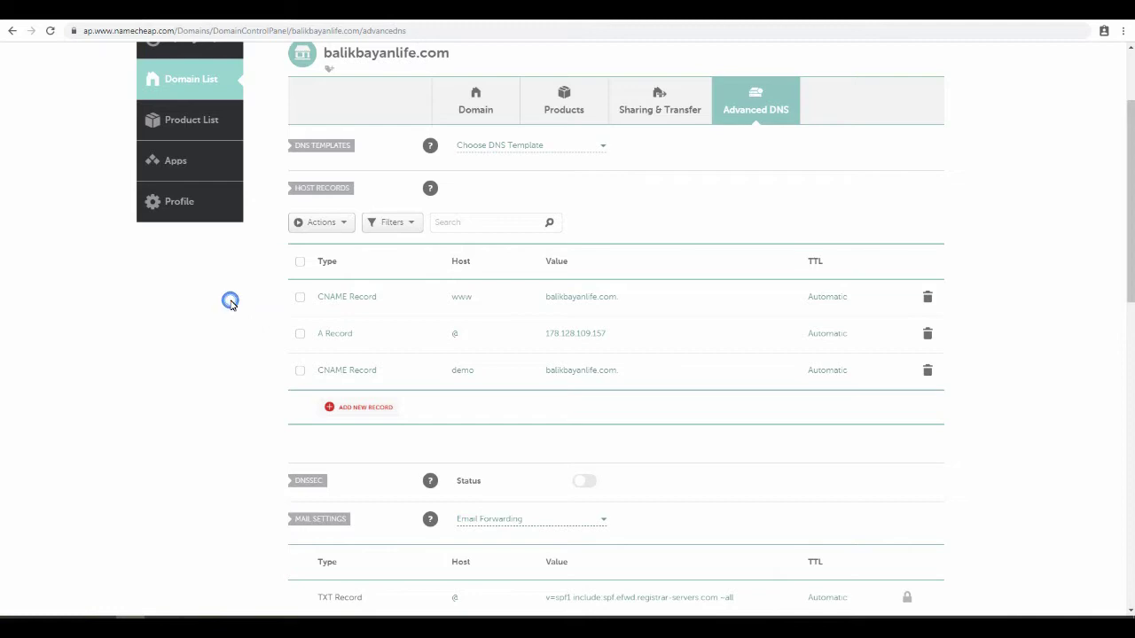
{"action": "scroll", "coordinate": [1023, 232], "scroll_direction": "up", "scroll_amount": 2}
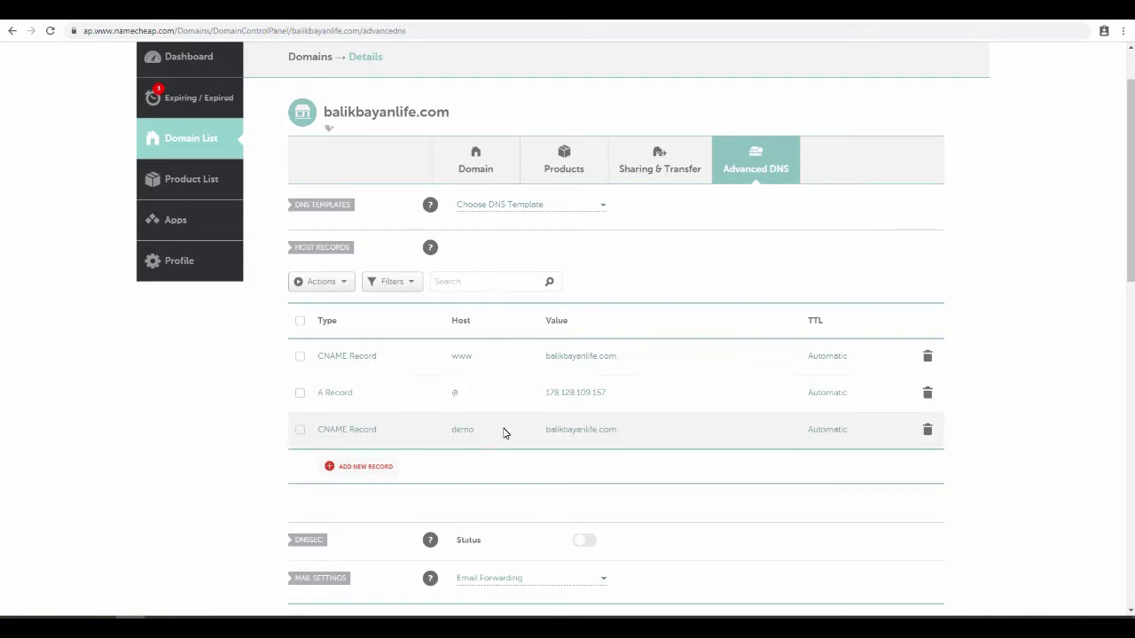
{"action": "left_click", "coordinate": [94, 30]}
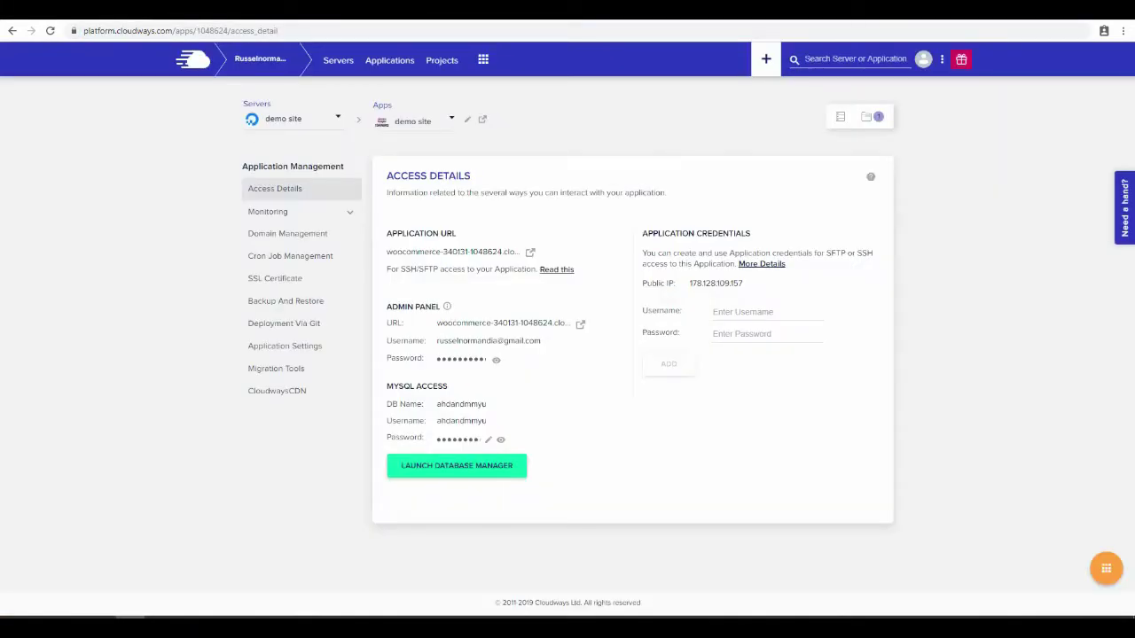
- In SSL Certificate, enter the admin e-mail and domain balikbayanlife.com, adding a second domain field
{"action": "left_click", "coordinate": [268, 280]}
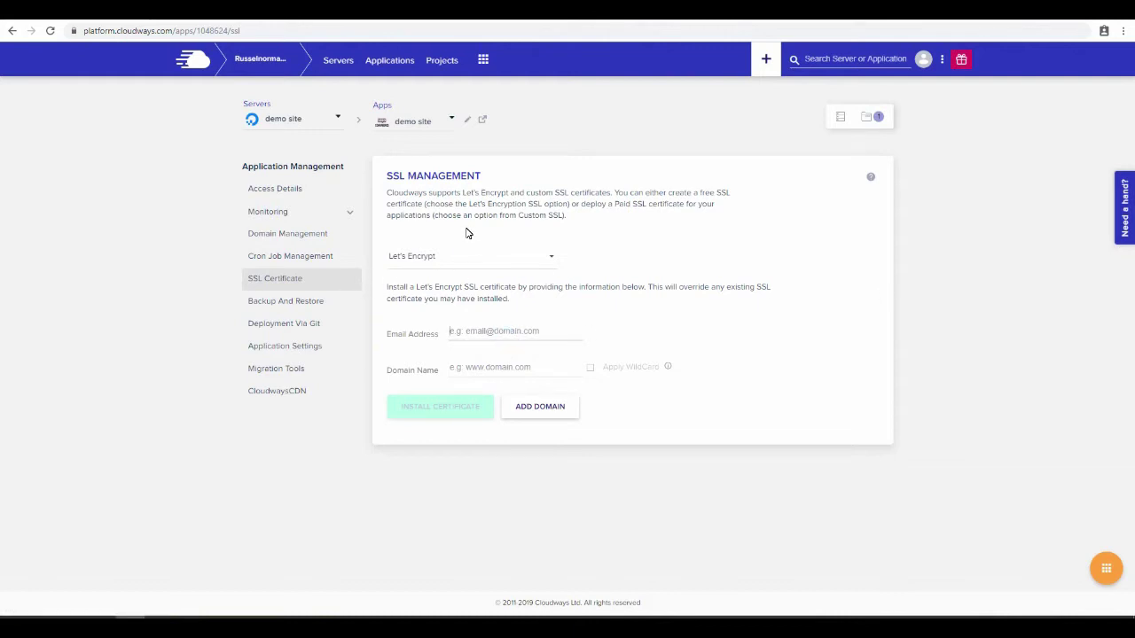
{"action": "left_click", "coordinate": [479, 331]}
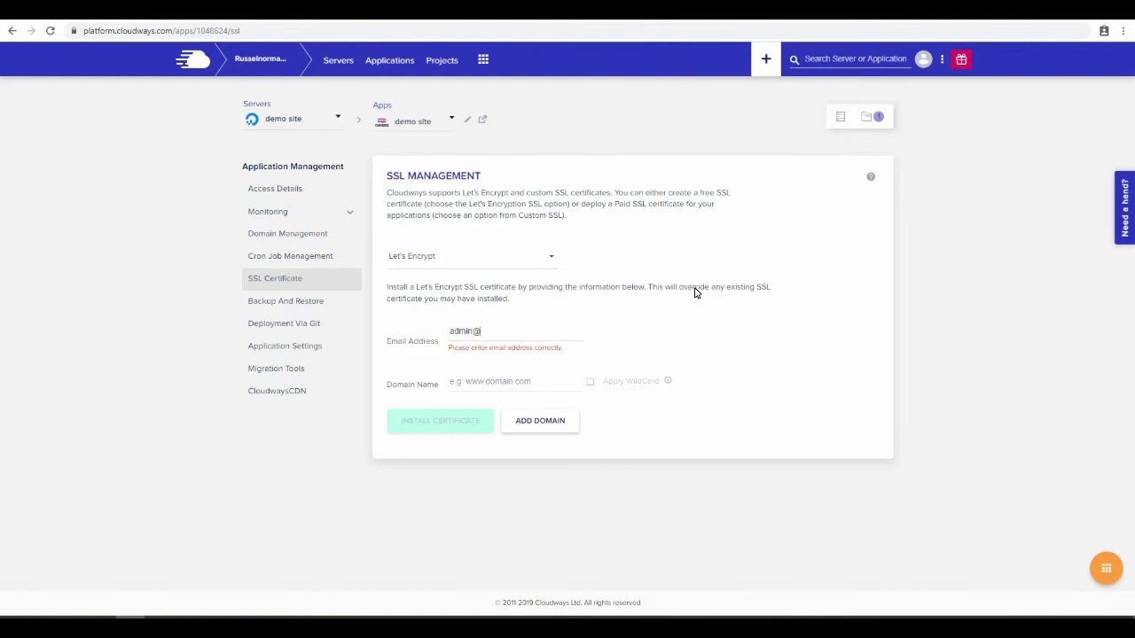
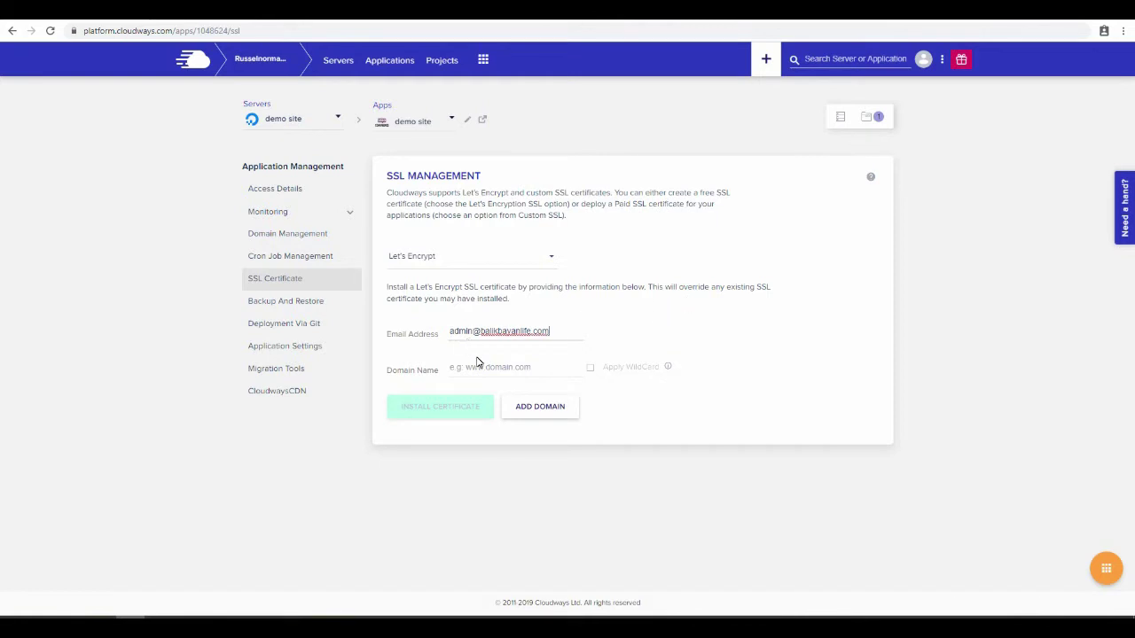
{"action": "left_click", "coordinate": [478, 364]}
{"action": "type", "text": "balikbayan"}
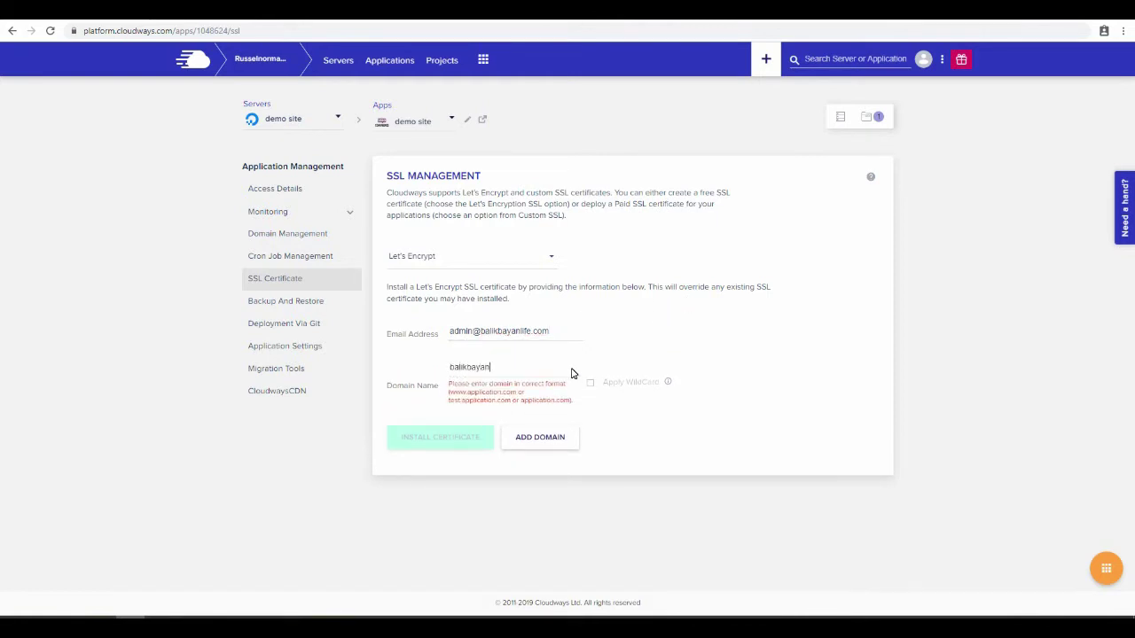
{"action": "type", "text": "life.co"}
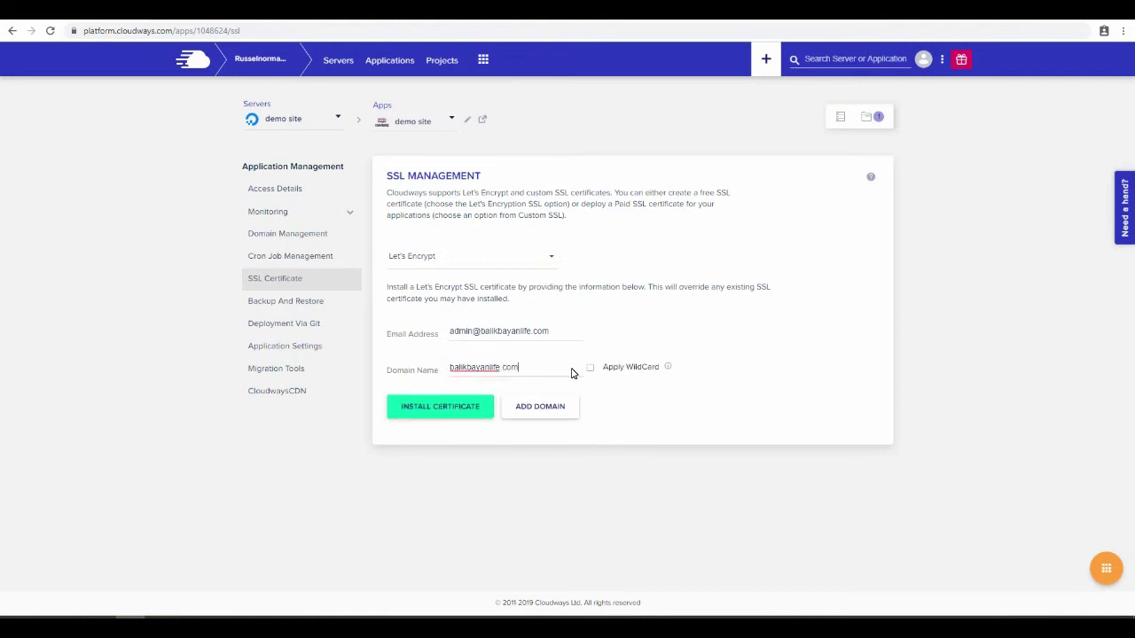
{"action": "type", "text": "m"}
{"action": "left_click", "coordinate": [552, 406]}
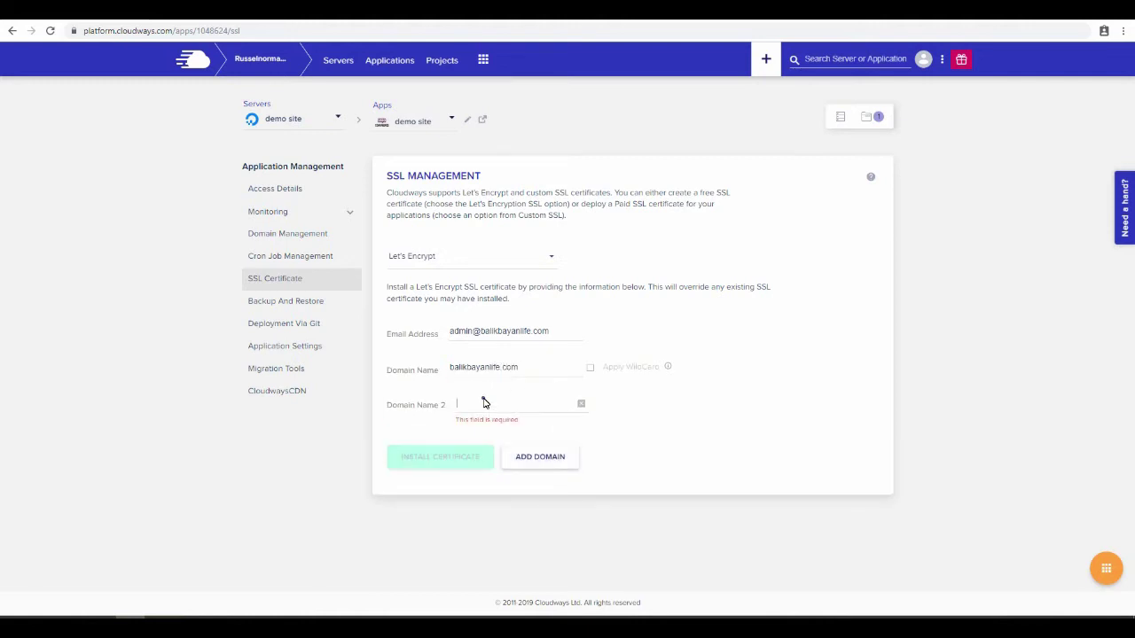
{"action": "left_click", "coordinate": [484, 403]}
{"action": "type", "text": "ww"}
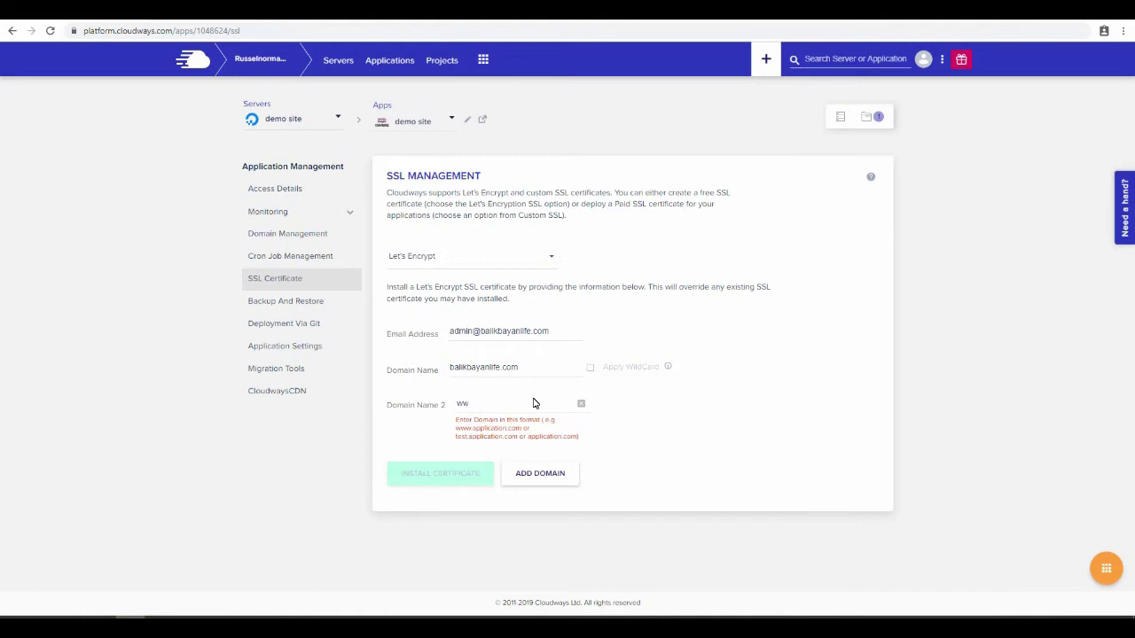
{"action": "type", "text": "w.bal"}
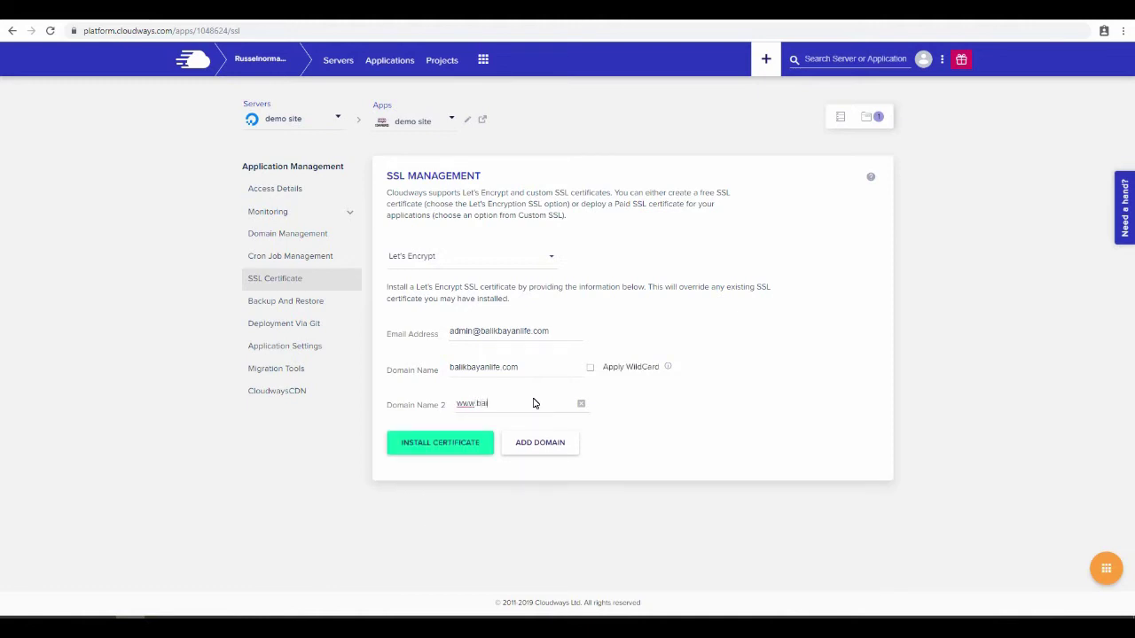
{"action": "type", "text": "ikbayanlife.com"}
{"action": "left_click", "coordinate": [534, 450]}
{"action": "left_click", "coordinate": [483, 441]}
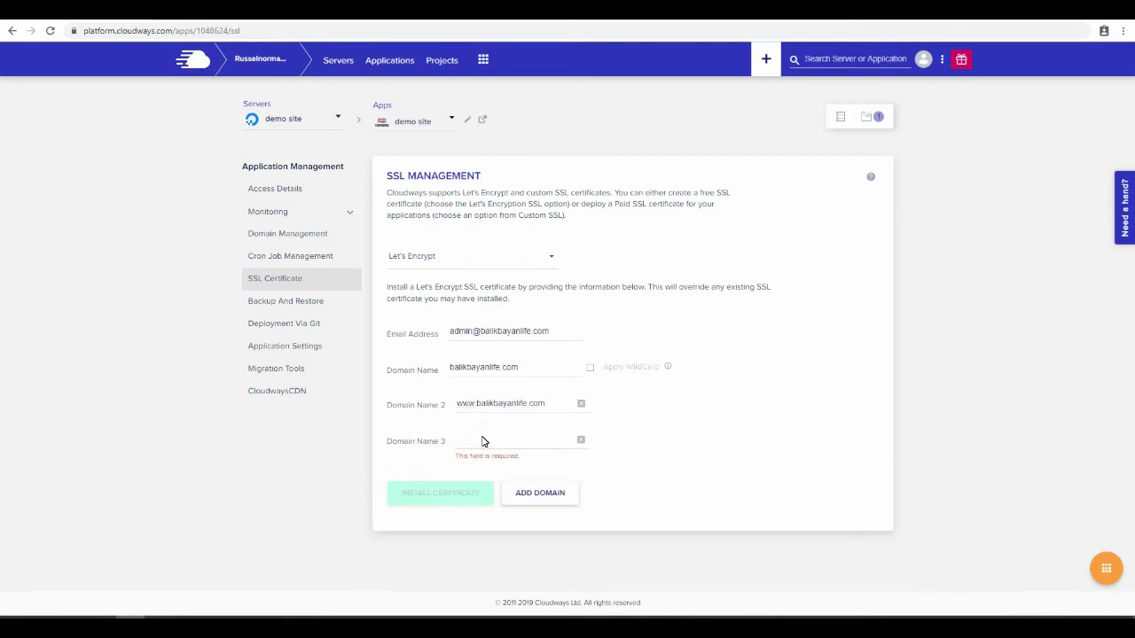
{"action": "type", "text": "dep"}
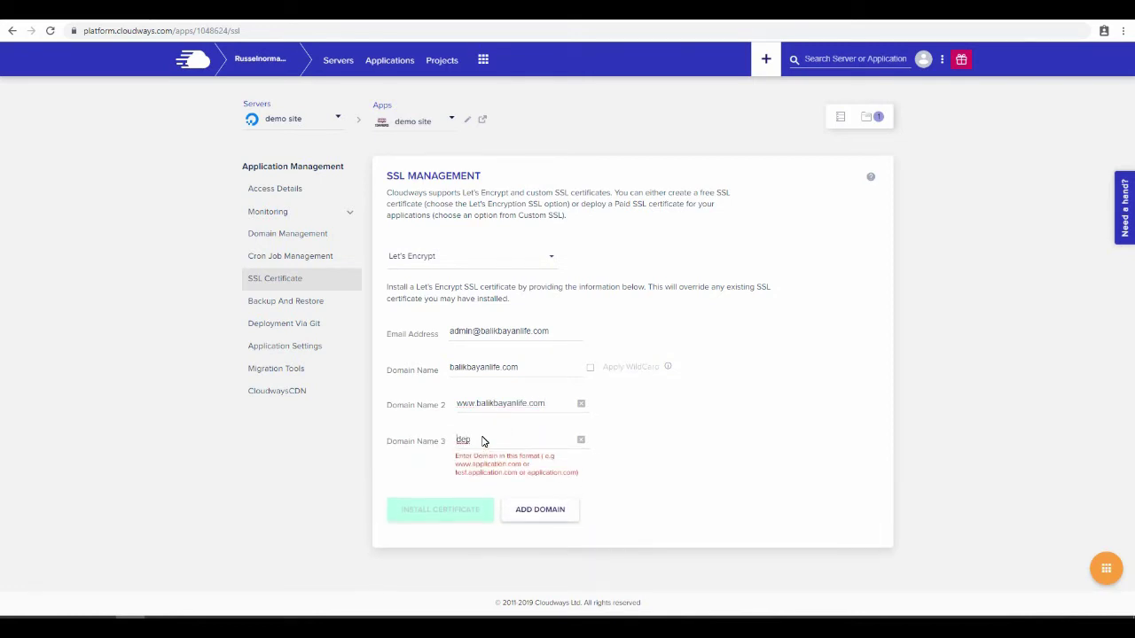
{"action": "left_click_drag", "start_coordinate": [483, 440], "coordinate": [436, 441]}
{"action": "type", "text": "demo.bal"}
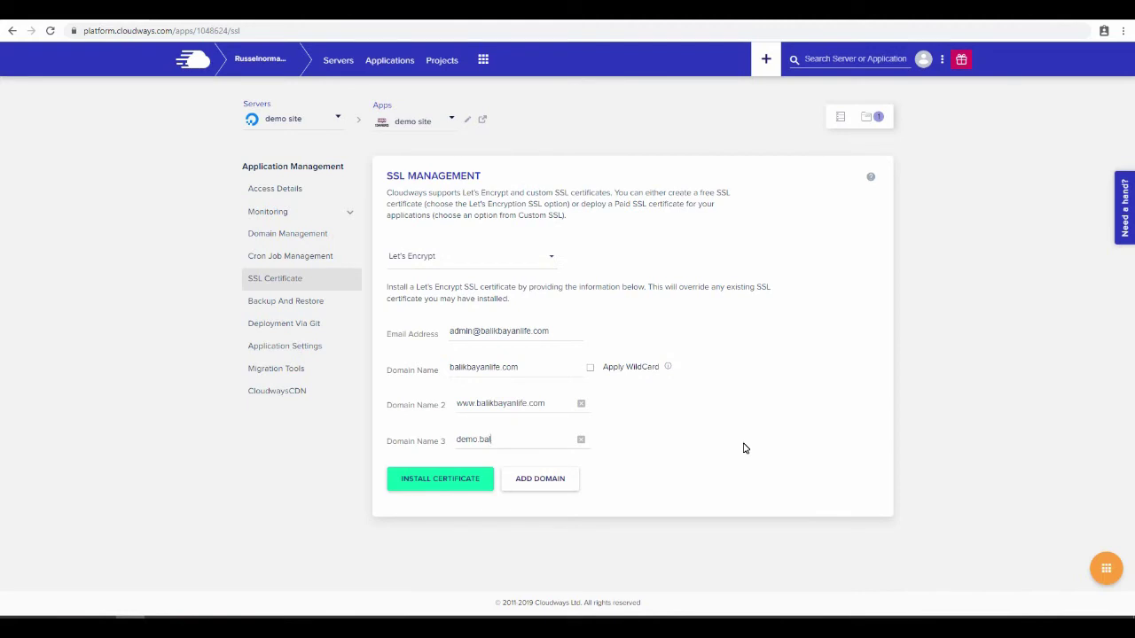
{"action": "type", "text": "ikbayanlife.com"}
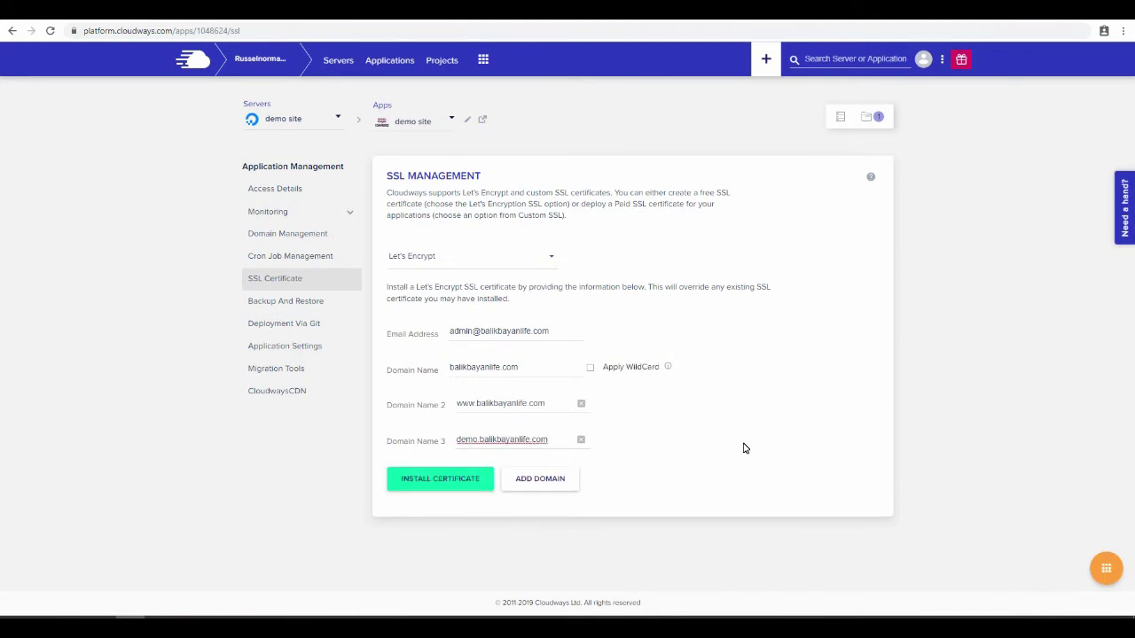
{"action": "left_click", "coordinate": [744, 448]}
- Start installing the Let's Encrypt certificate for balikbayanlife.com, www and demo domains
{"action": "left_click", "coordinate": [410, 481]}
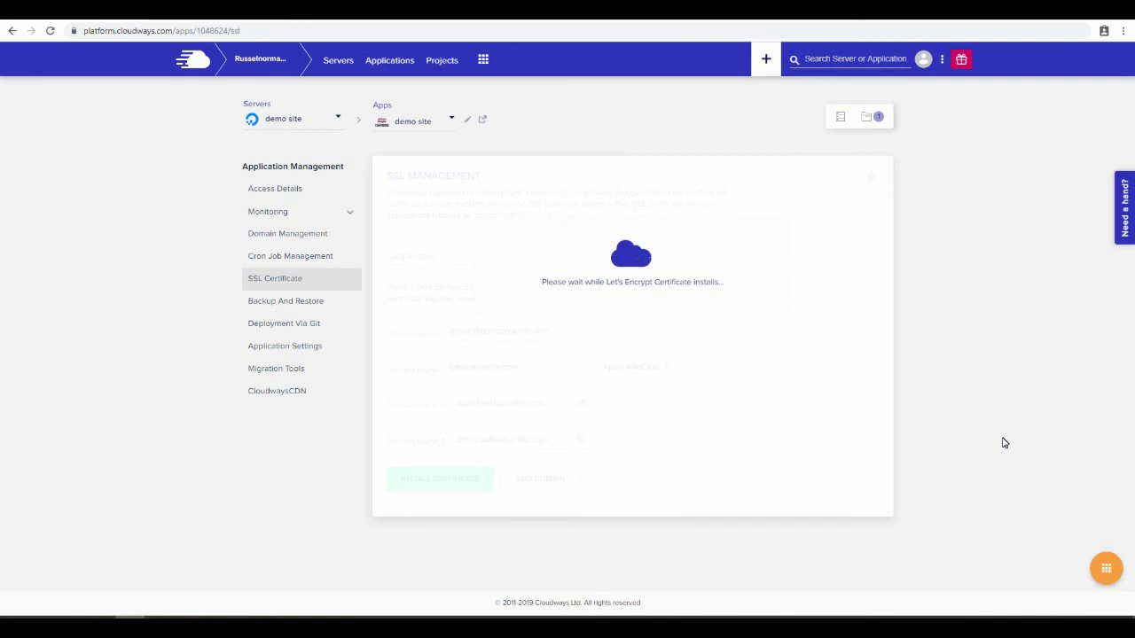
{"action": "left_click", "coordinate": [1004, 438]}
{"action": "left_click", "coordinate": [207, 494]}
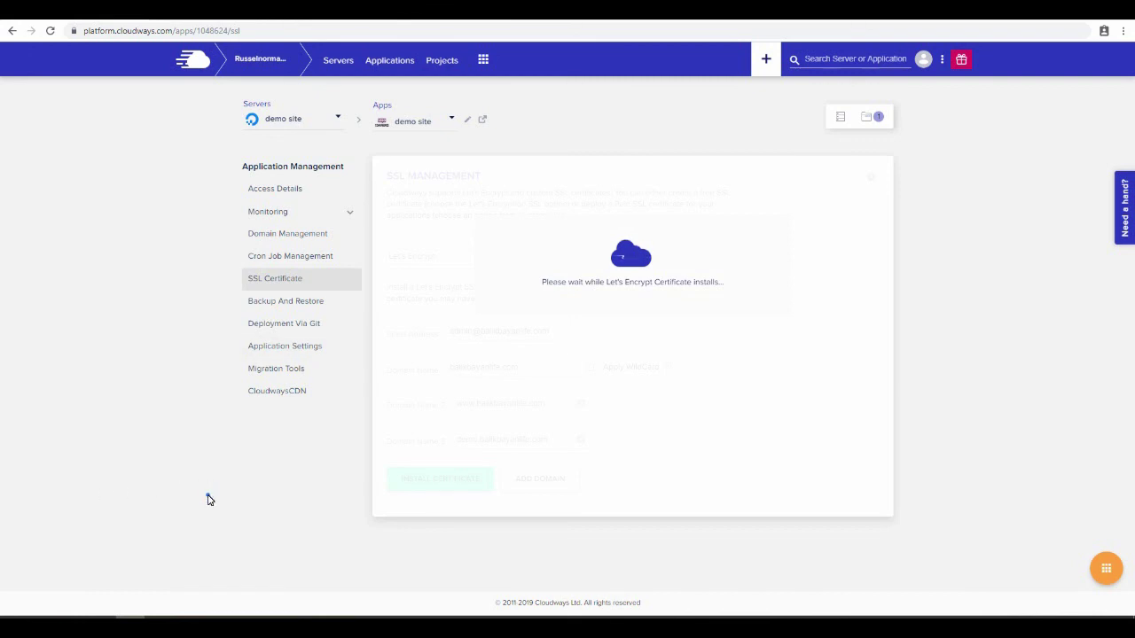